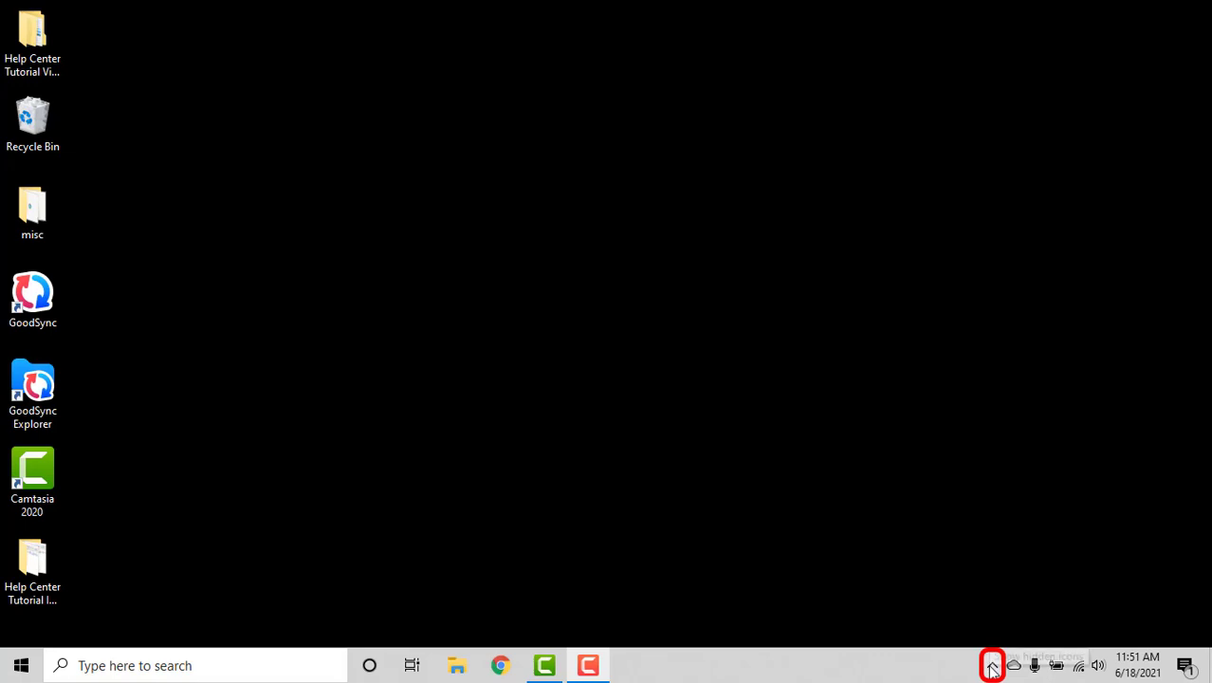
From the RoboForm tray icon, open Options > Account & Data > Backup and Restore
{"action": "left_click", "coordinate": [992, 666]}
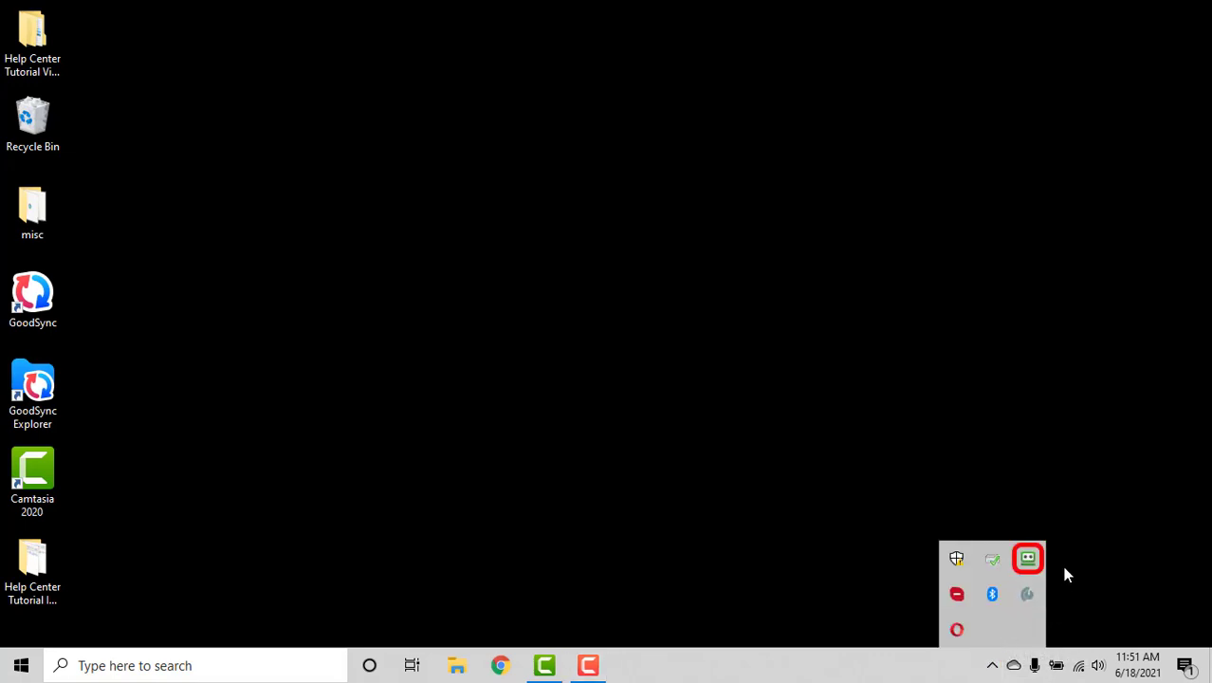
{"action": "left_click", "coordinate": [1038, 564]}
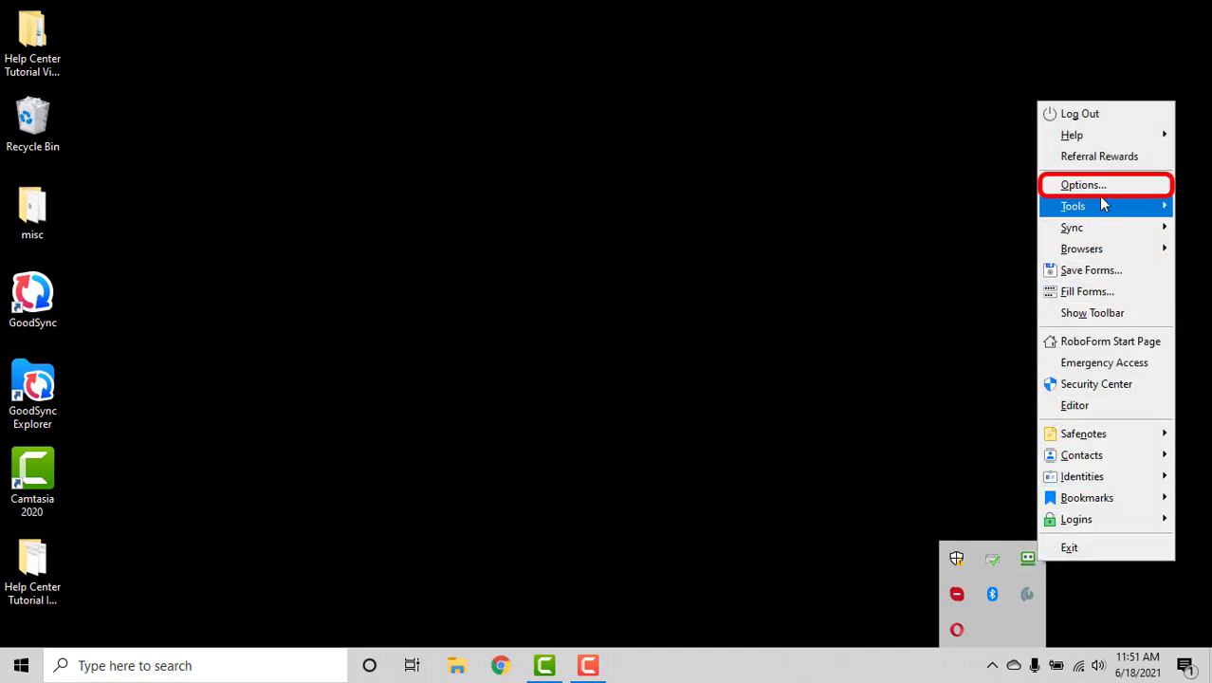
{"action": "left_click", "coordinate": [1148, 187]}
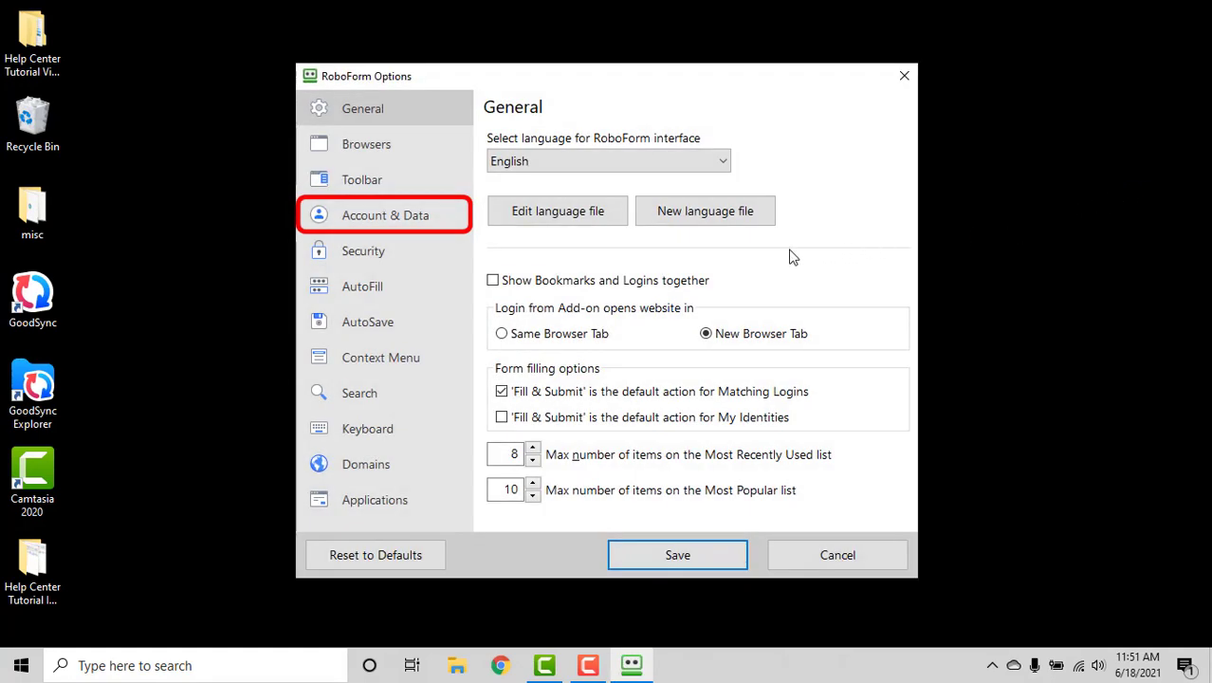
{"action": "left_click", "coordinate": [440, 216]}
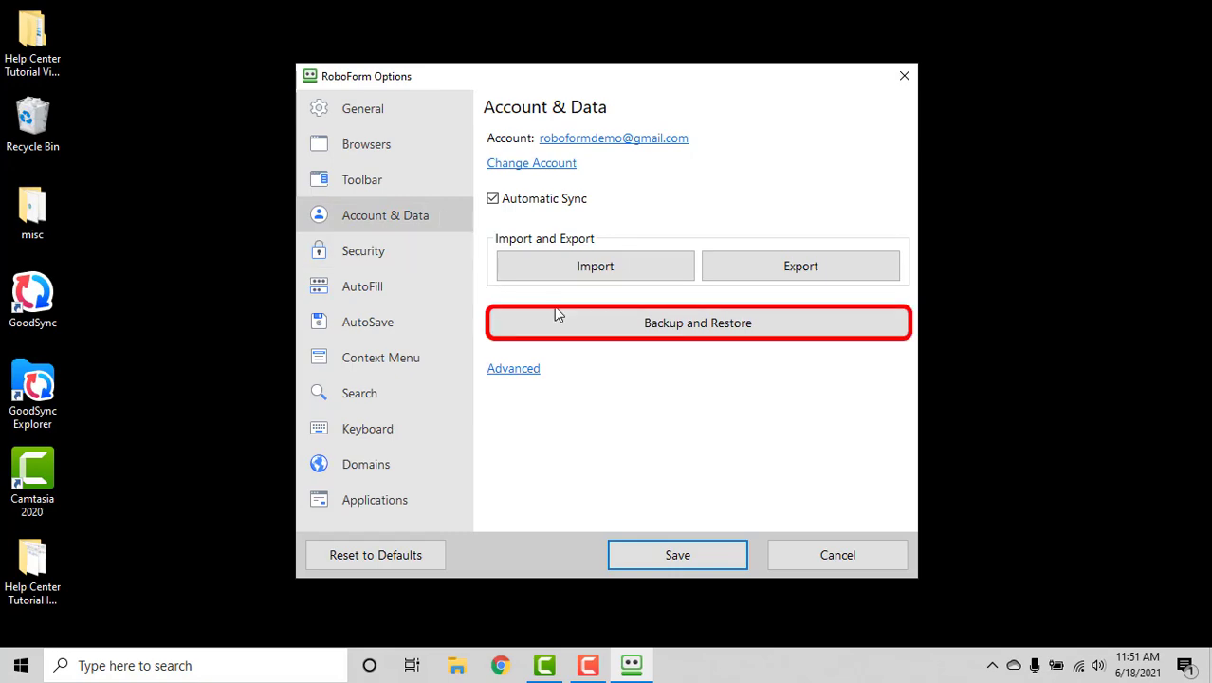
{"action": "left_click", "coordinate": [593, 323]}
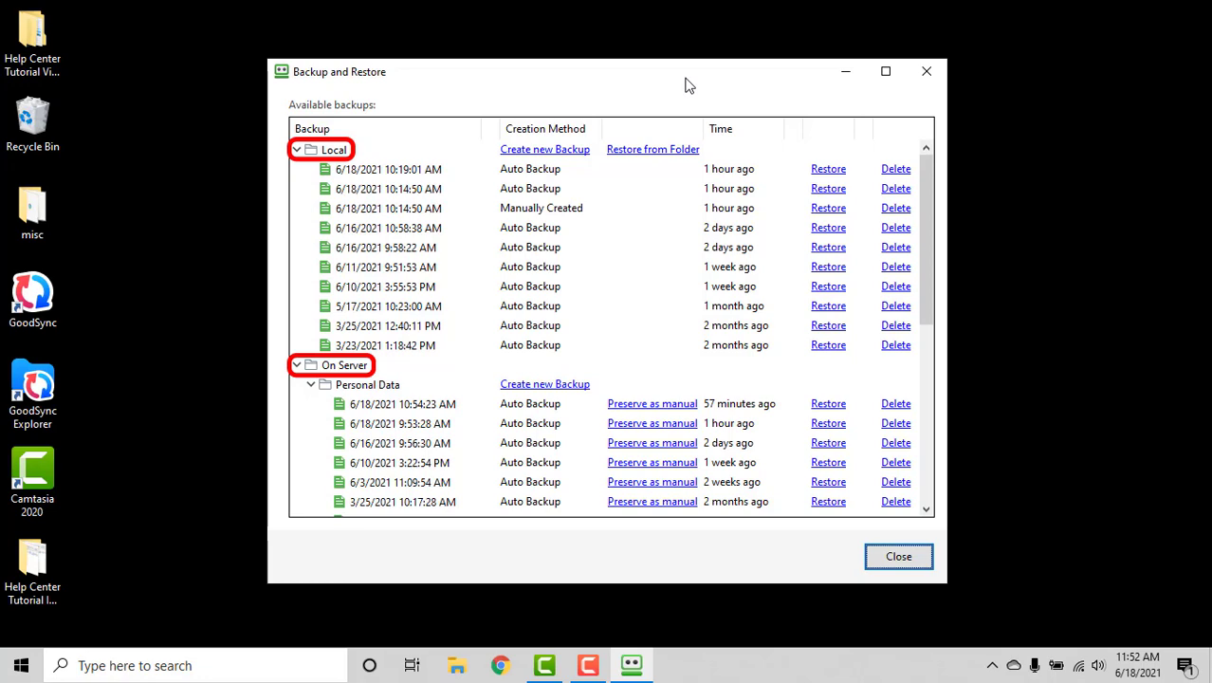
{"action": "left_click", "coordinate": [830, 190]}
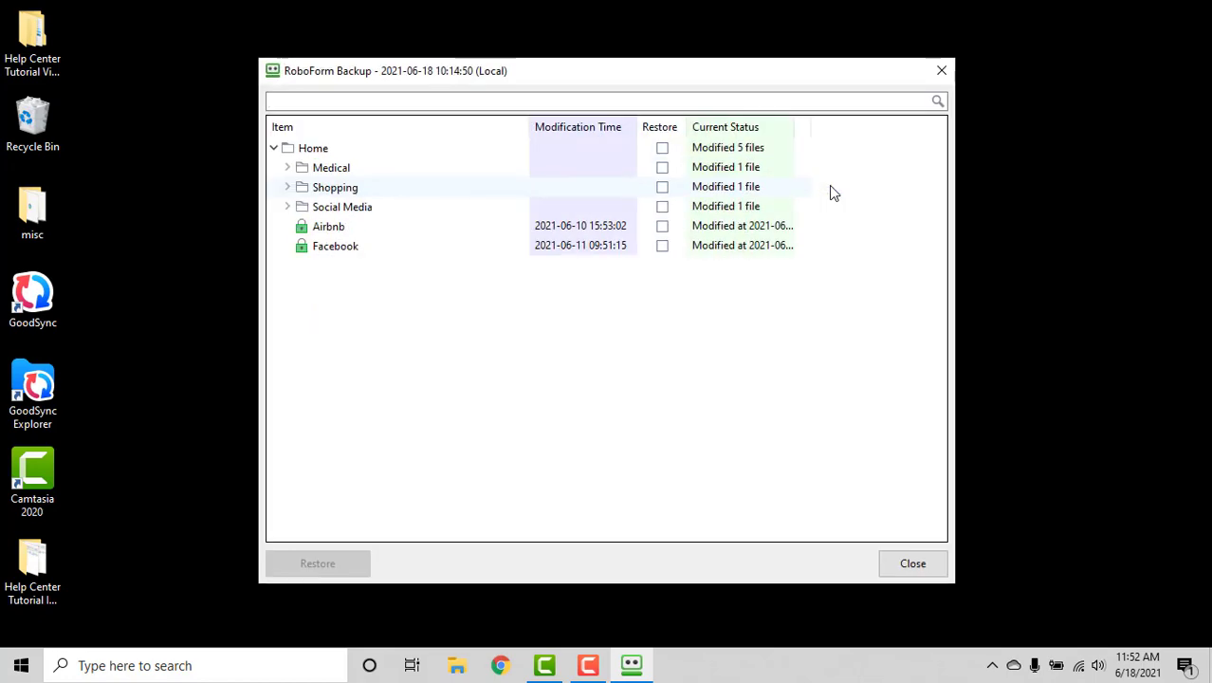
{"action": "left_click", "coordinate": [289, 168]}
{"action": "left_click", "coordinate": [289, 207]}
{"action": "left_click", "coordinate": [288, 246]}
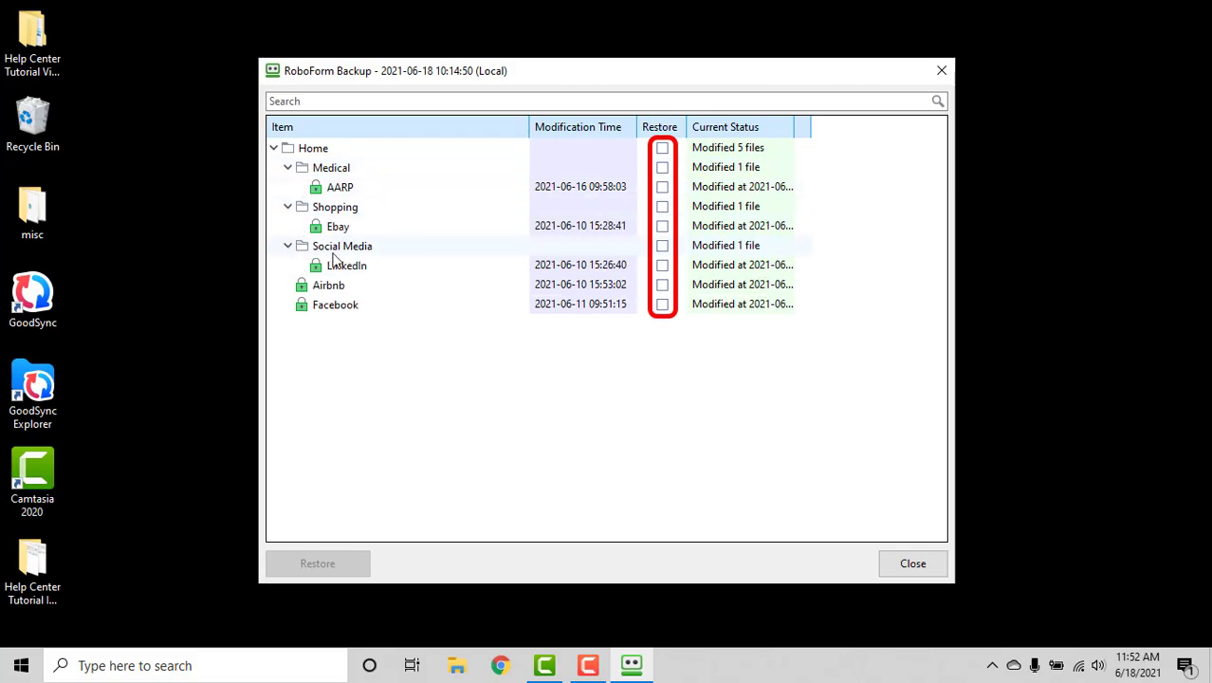
{"action": "left_click", "coordinate": [662, 167]}
{"action": "left_click", "coordinate": [662, 205]}
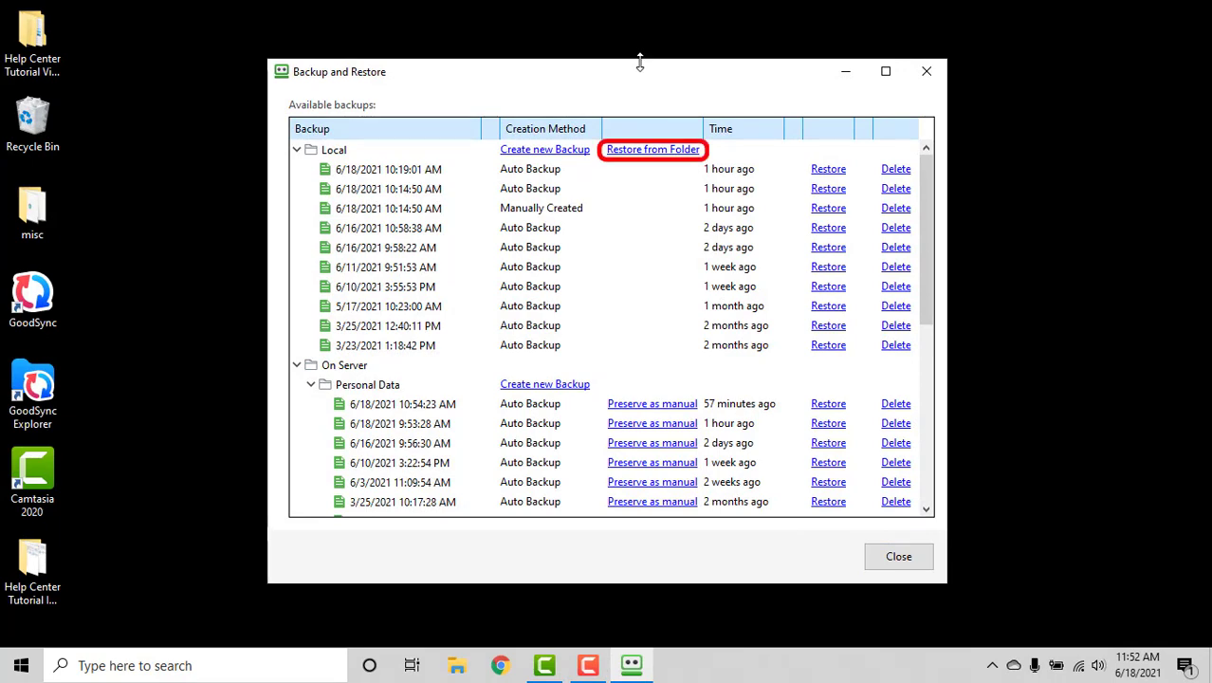
{"action": "left_click", "coordinate": [654, 152]}
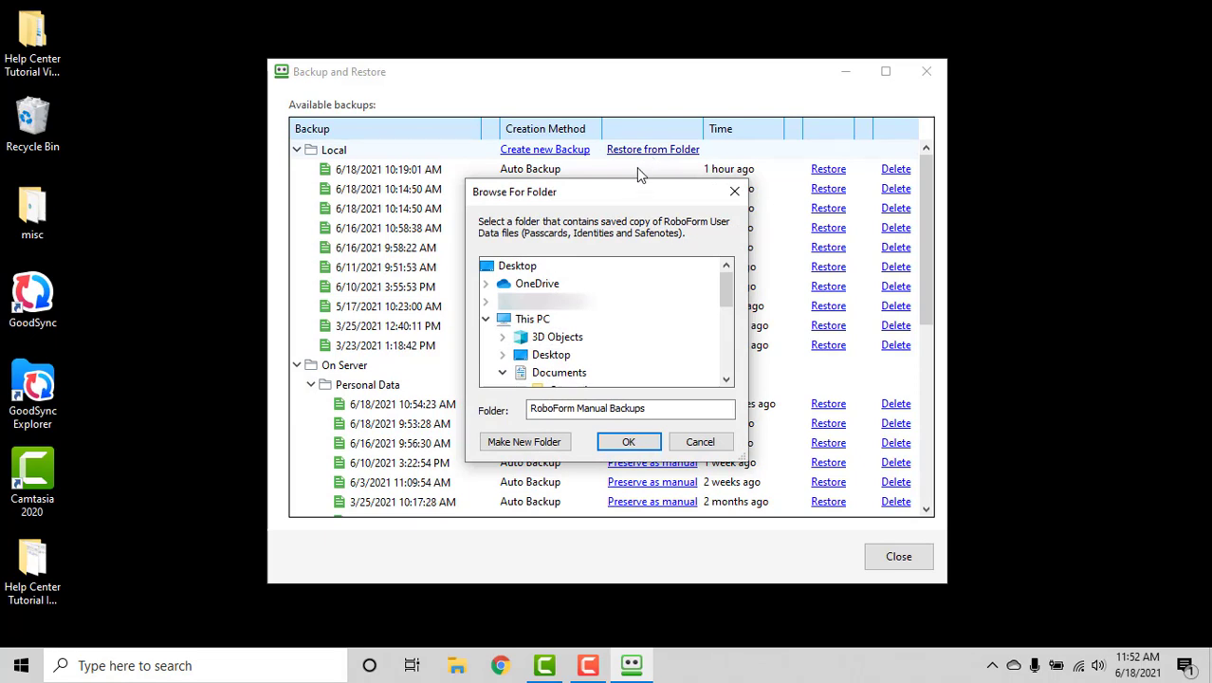
Choose Documents > RoboForm Manual Backups as the folder to restore from
{"action": "left_click", "coordinate": [573, 372]}
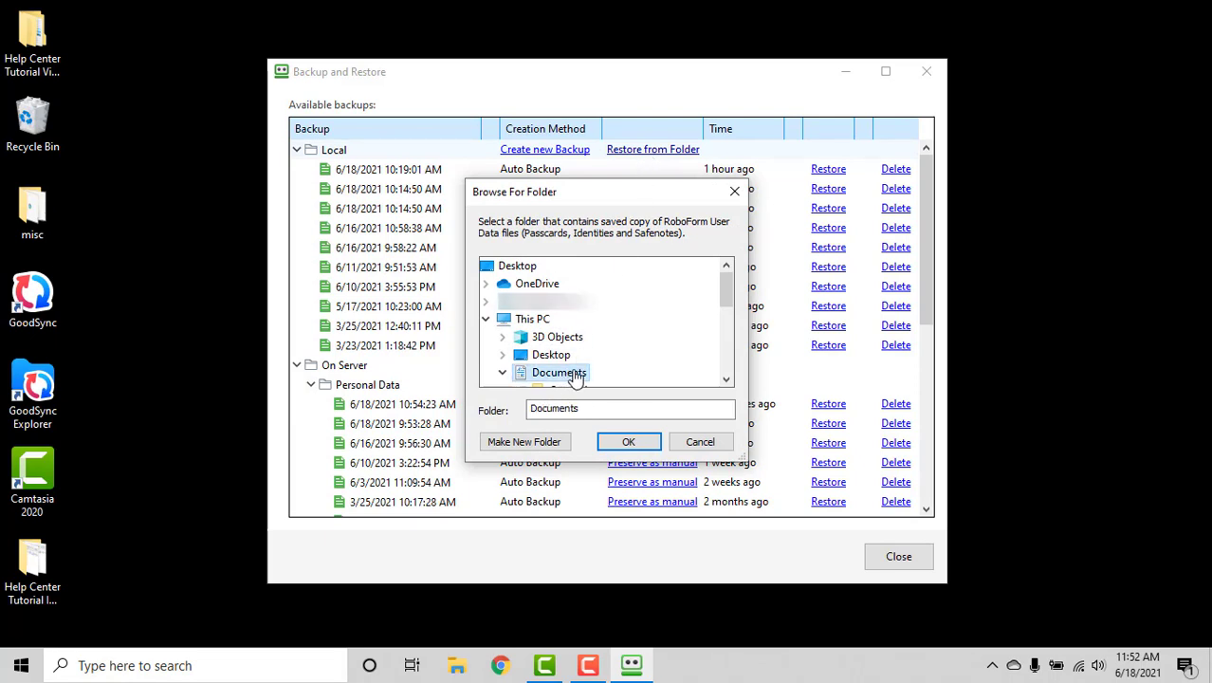
{"action": "left_click", "coordinate": [581, 373]}
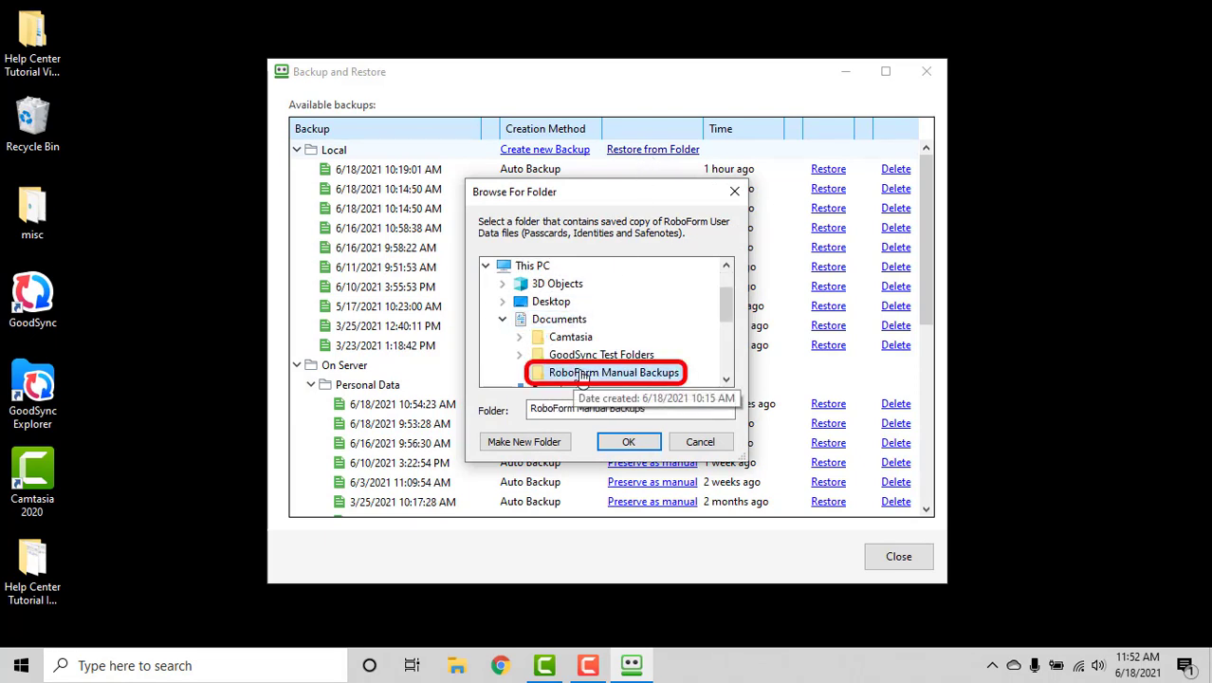
{"action": "left_click", "coordinate": [630, 442]}
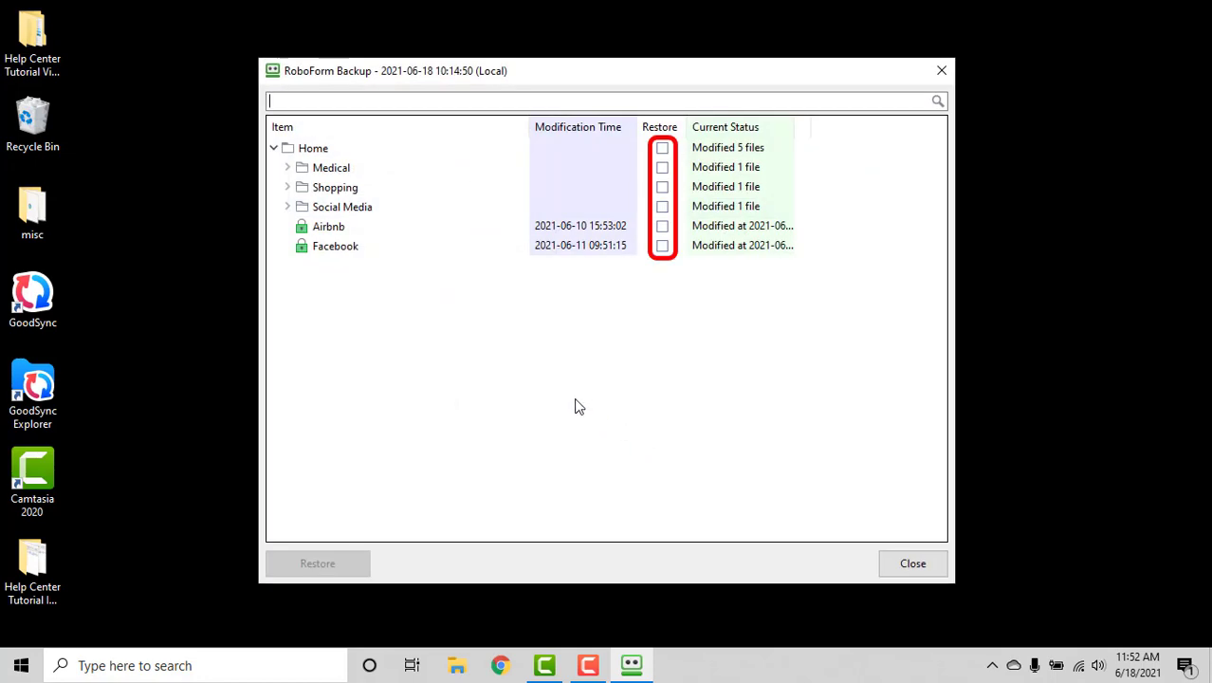
Restore the AARP, LinkedIn and Facebook logins, confirming replacement with the backup copies
{"action": "left_click", "coordinate": [288, 167]}
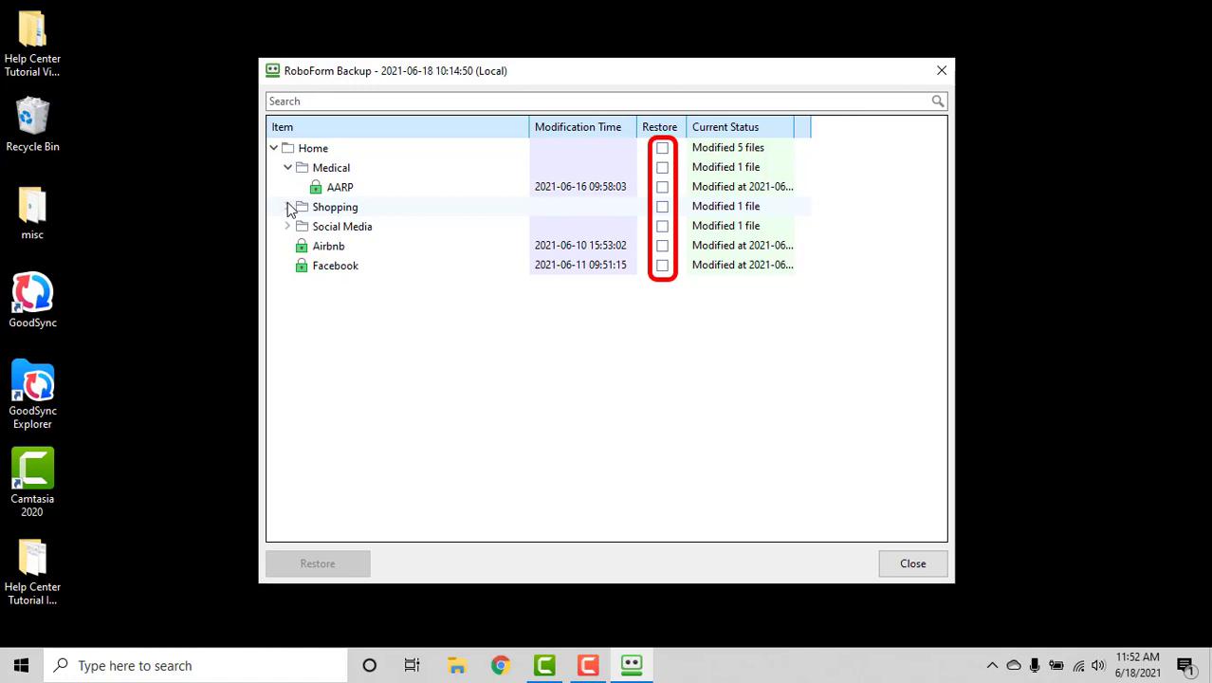
{"action": "left_click", "coordinate": [288, 207]}
{"action": "left_click", "coordinate": [287, 246]}
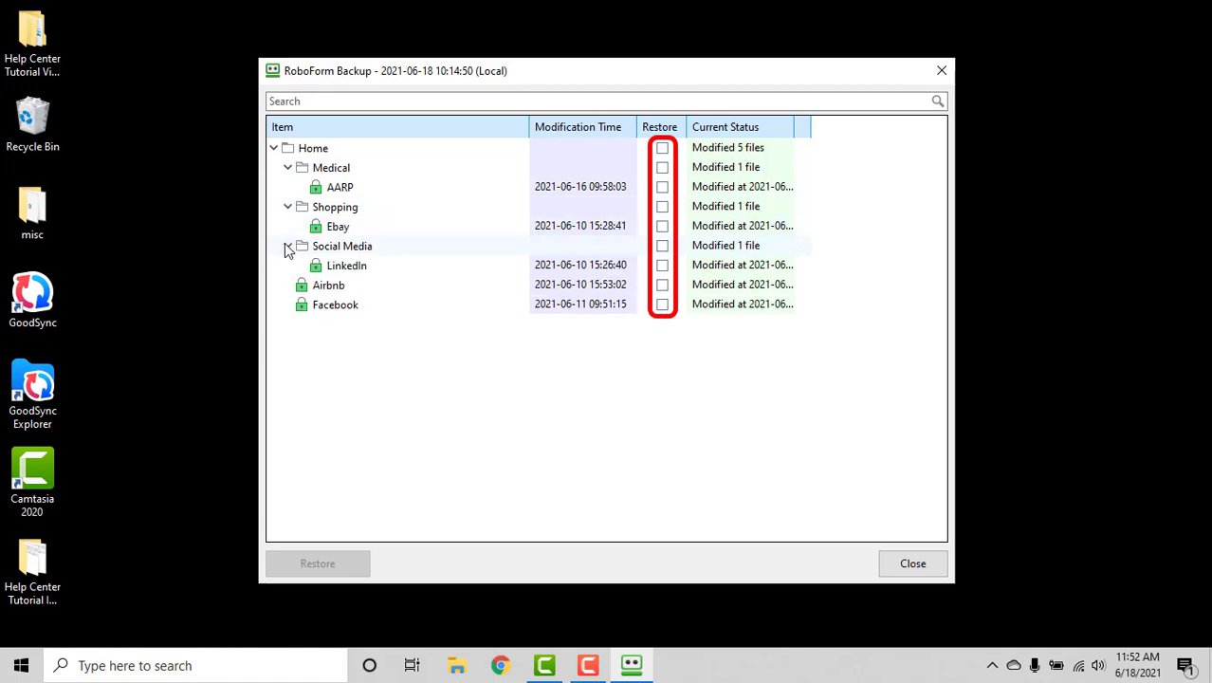
{"action": "left_click", "coordinate": [662, 186]}
{"action": "left_click", "coordinate": [662, 265]}
{"action": "left_click", "coordinate": [662, 304]}
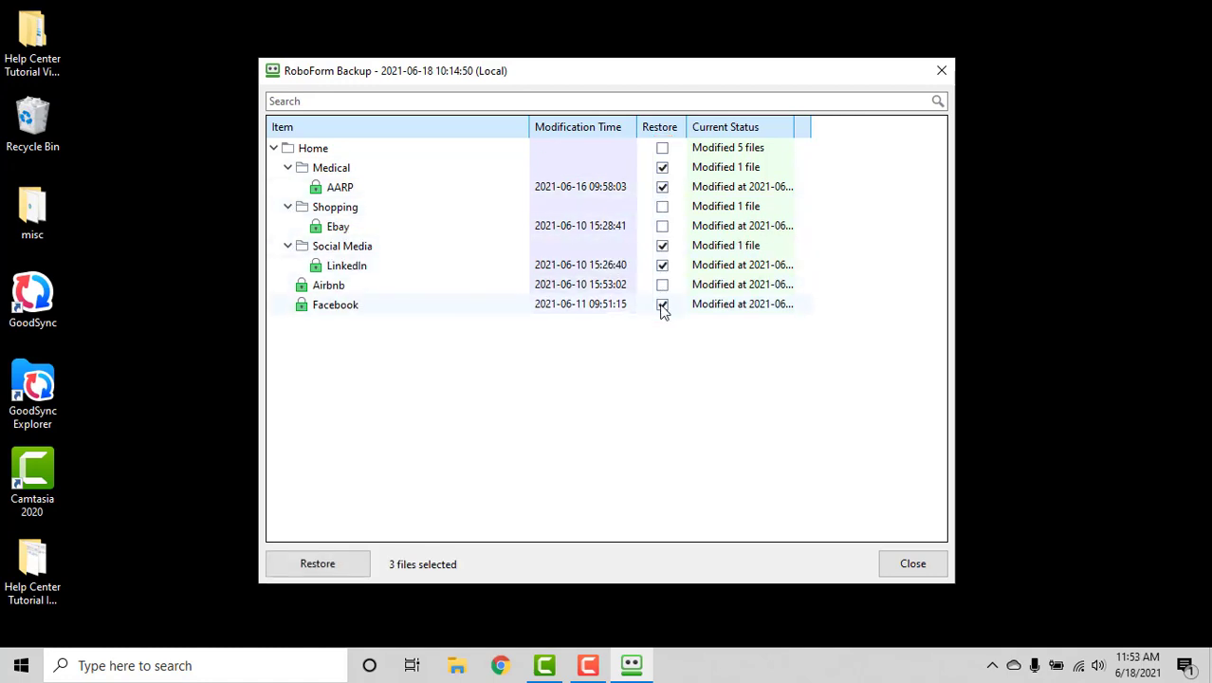
{"action": "left_click", "coordinate": [356, 565]}
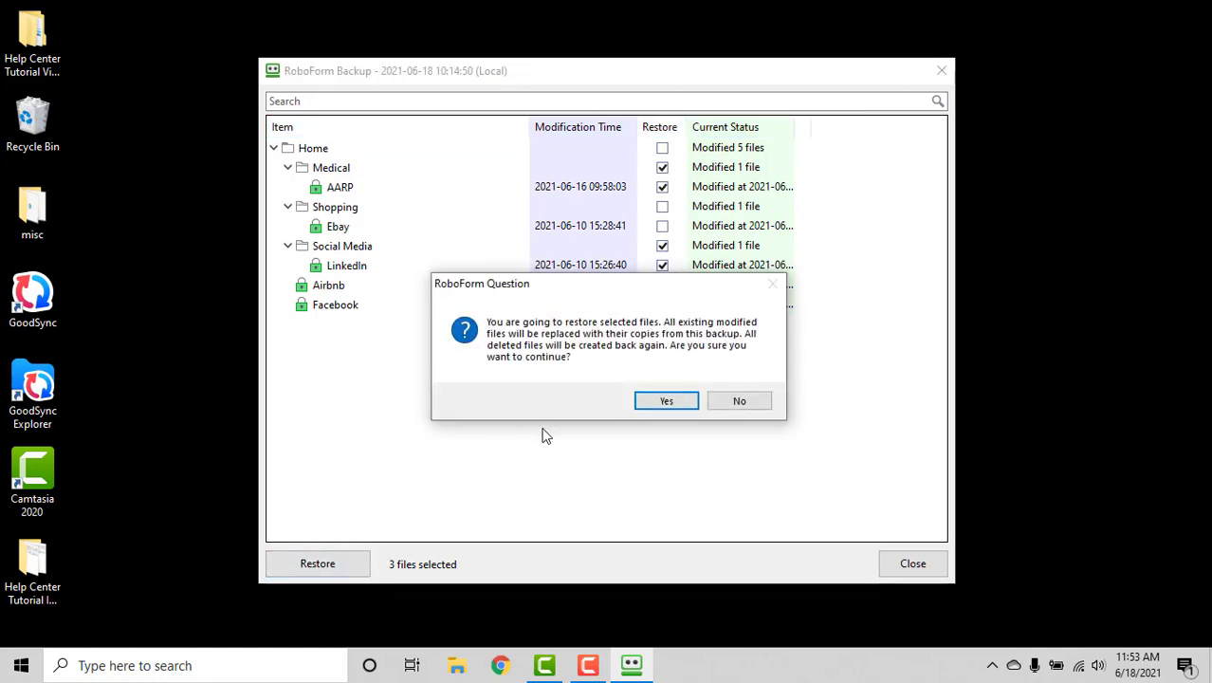
{"action": "left_click", "coordinate": [654, 402]}
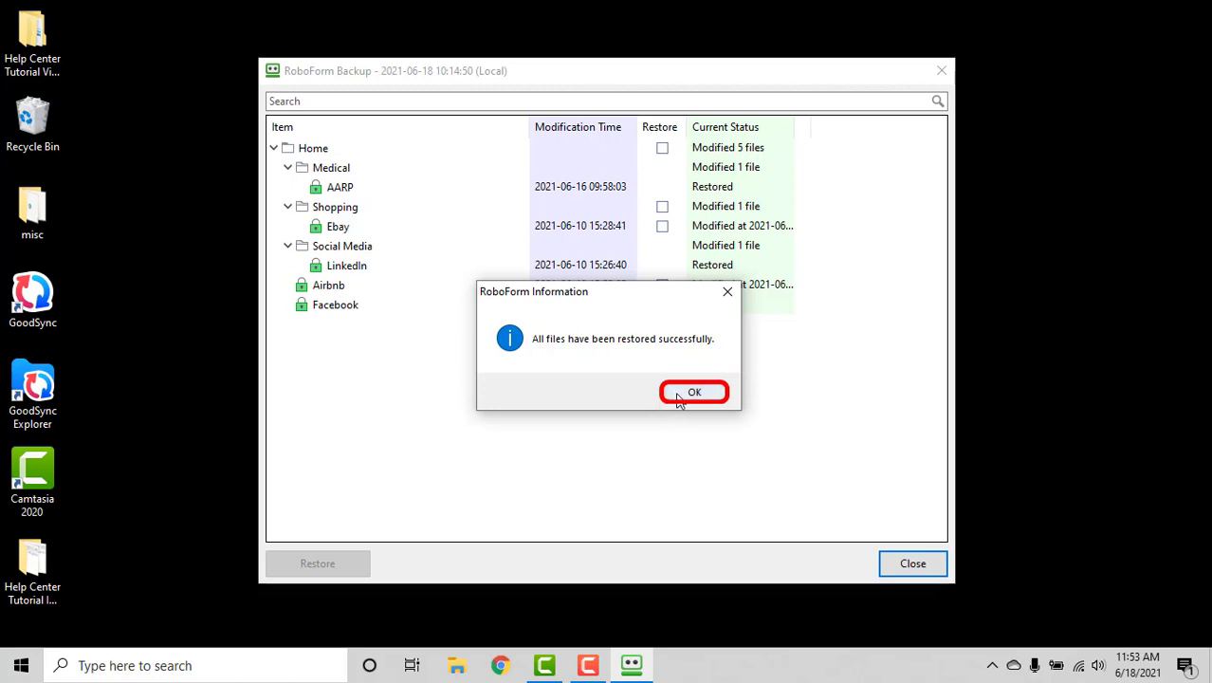
{"action": "left_click", "coordinate": [678, 396]}
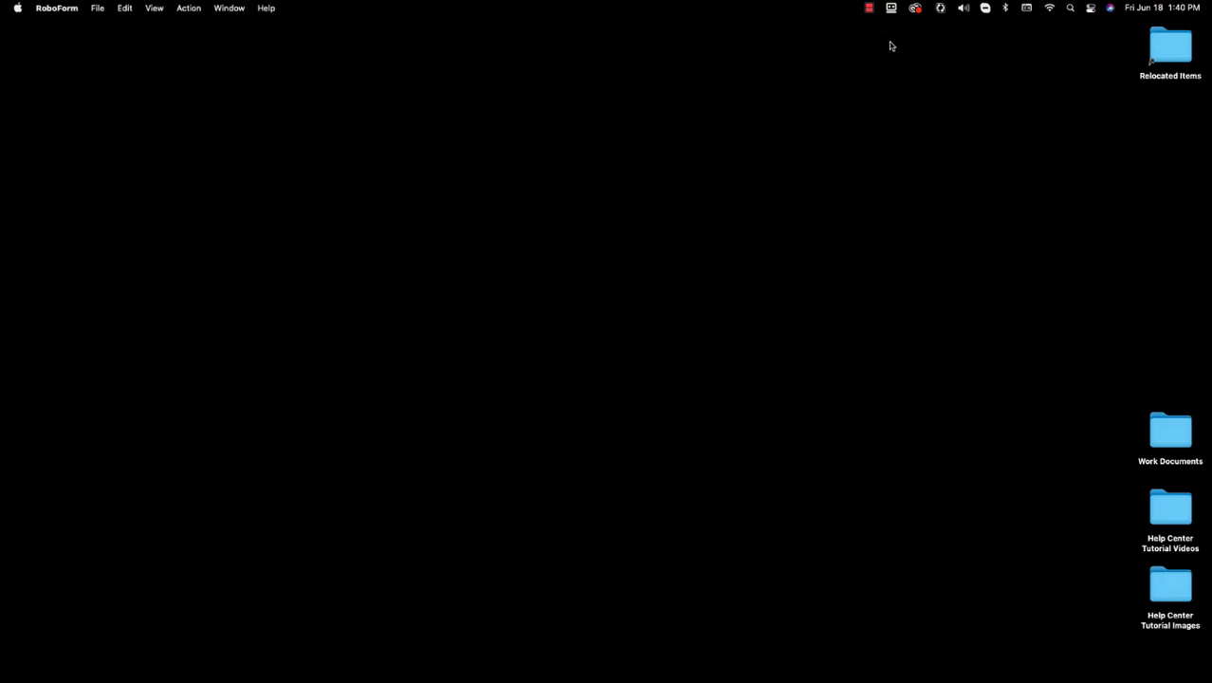
From the Mac menu-bar icon, open Preferences > Account & Data > Backup and Restore
{"action": "left_click", "coordinate": [891, 8]}
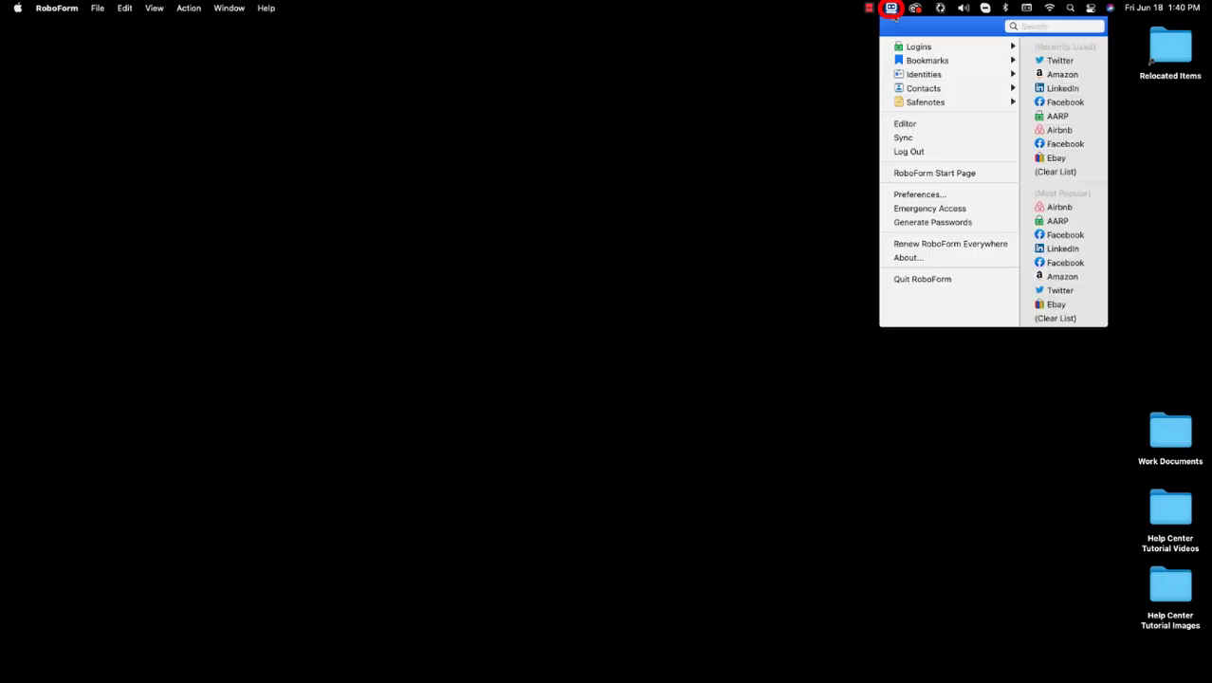
{"action": "left_click", "coordinate": [982, 196]}
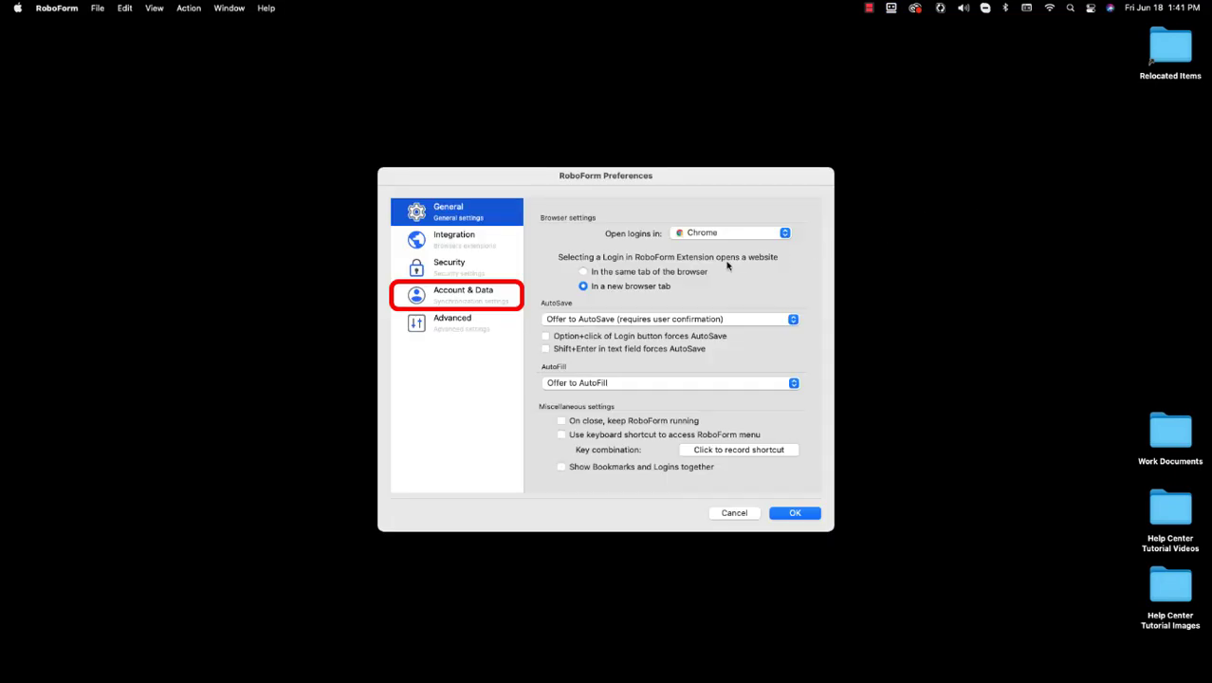
{"action": "left_click", "coordinate": [501, 301]}
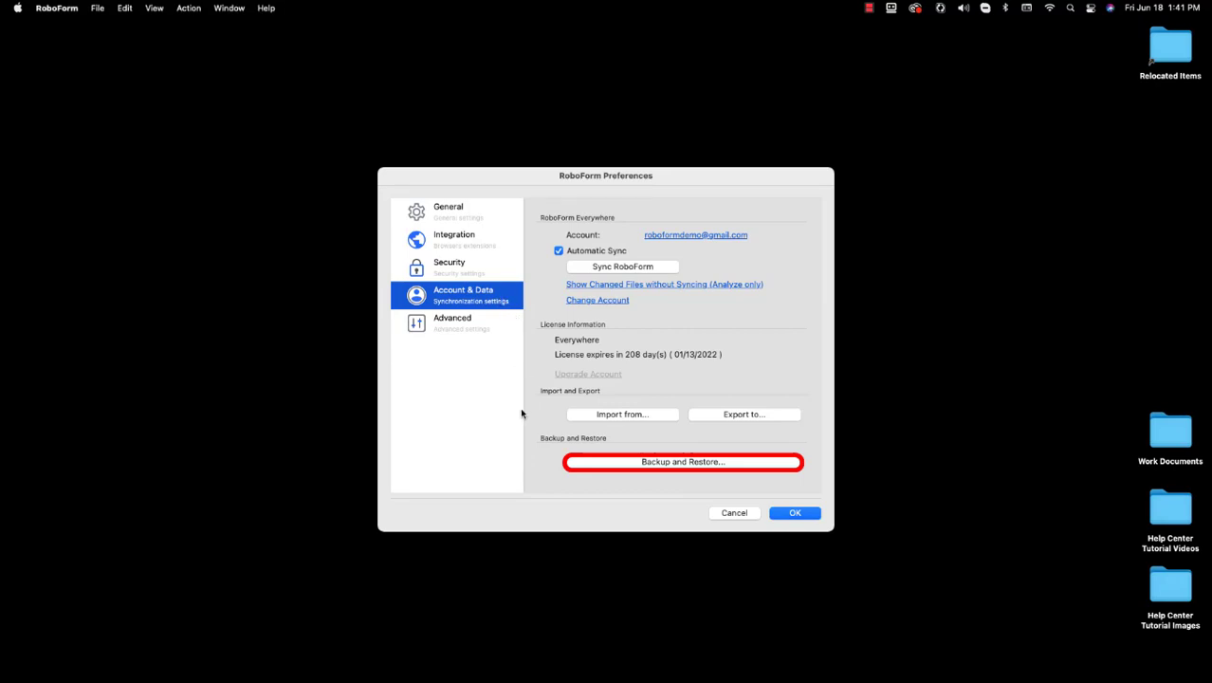
{"action": "left_click", "coordinate": [624, 463]}
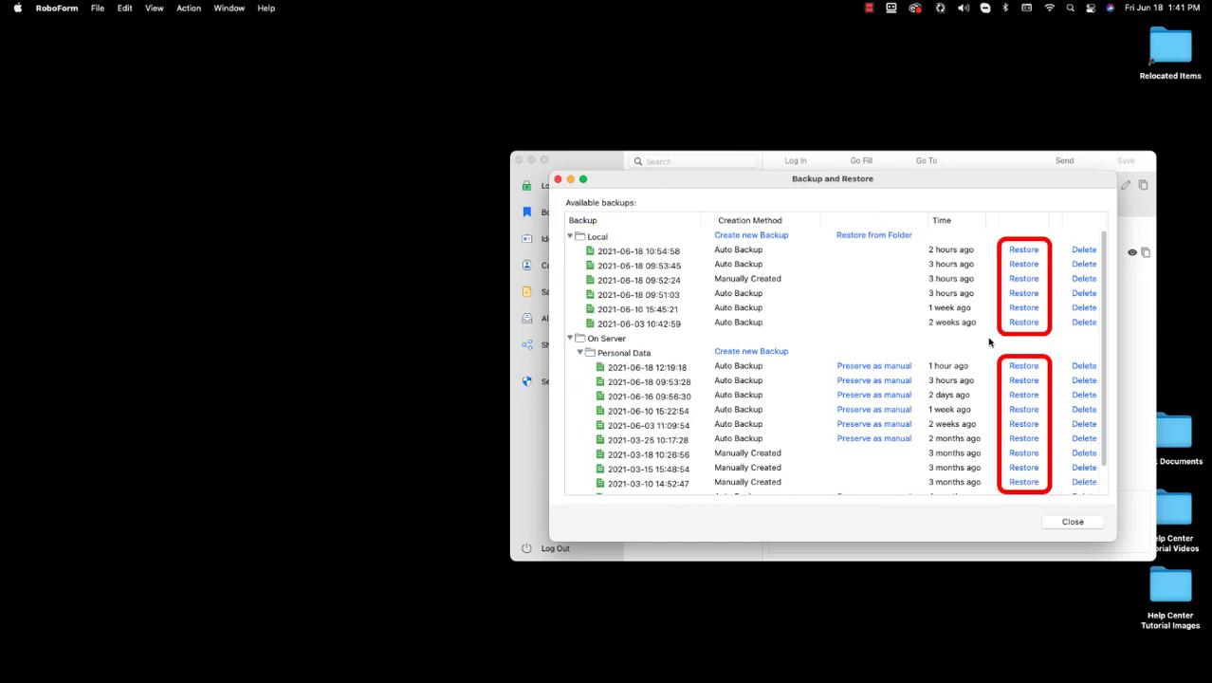
{"action": "left_click", "coordinate": [1021, 369]}
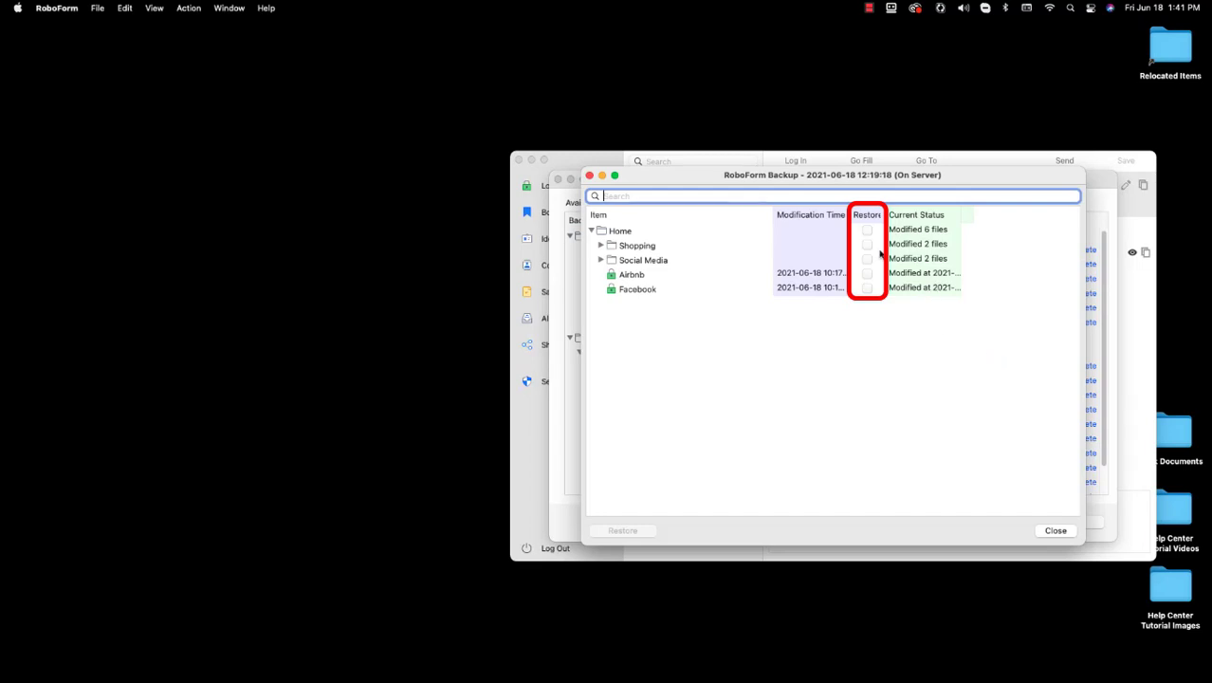
{"action": "left_click", "coordinate": [600, 246]}
{"action": "left_click", "coordinate": [600, 288]}
{"action": "left_click", "coordinate": [867, 258]}
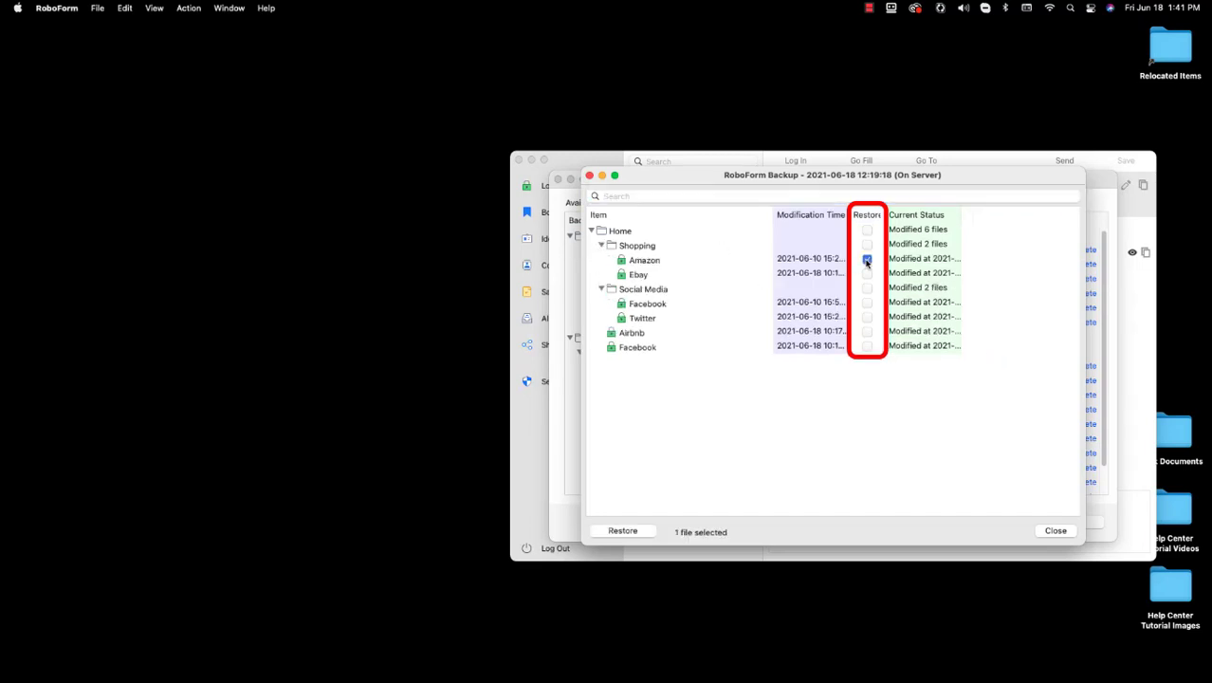
{"action": "left_click", "coordinate": [867, 288]}
{"action": "left_click", "coordinate": [867, 346]}
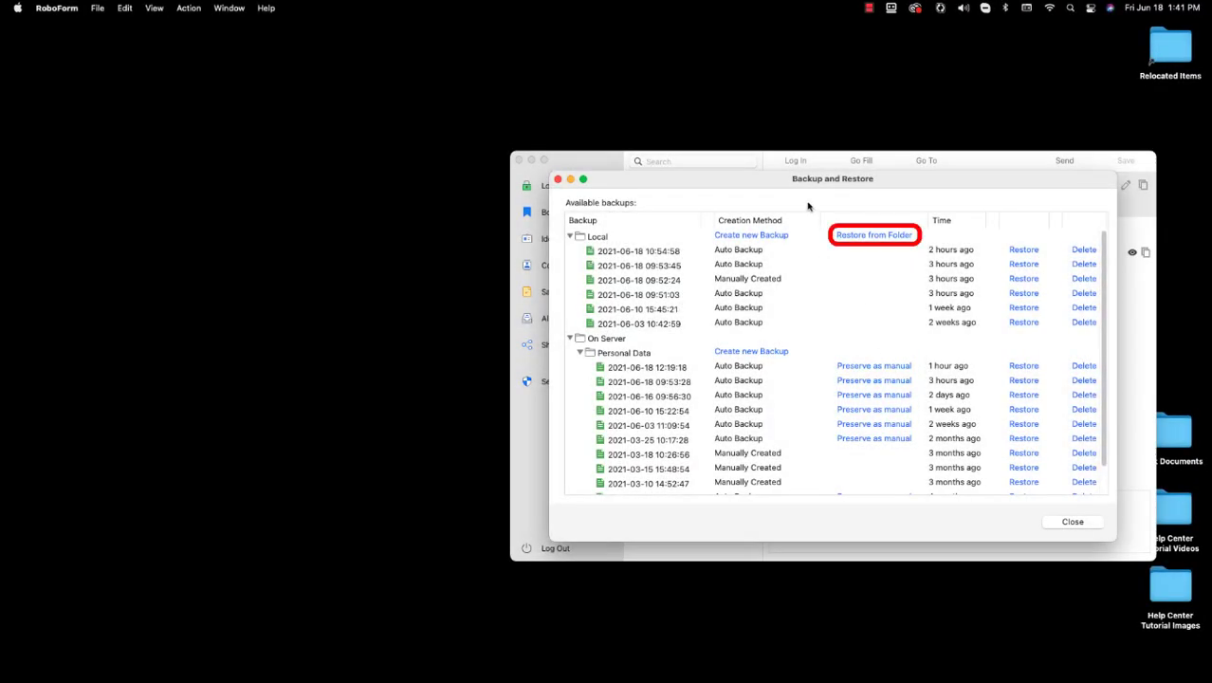
{"action": "left_click", "coordinate": [865, 236]}
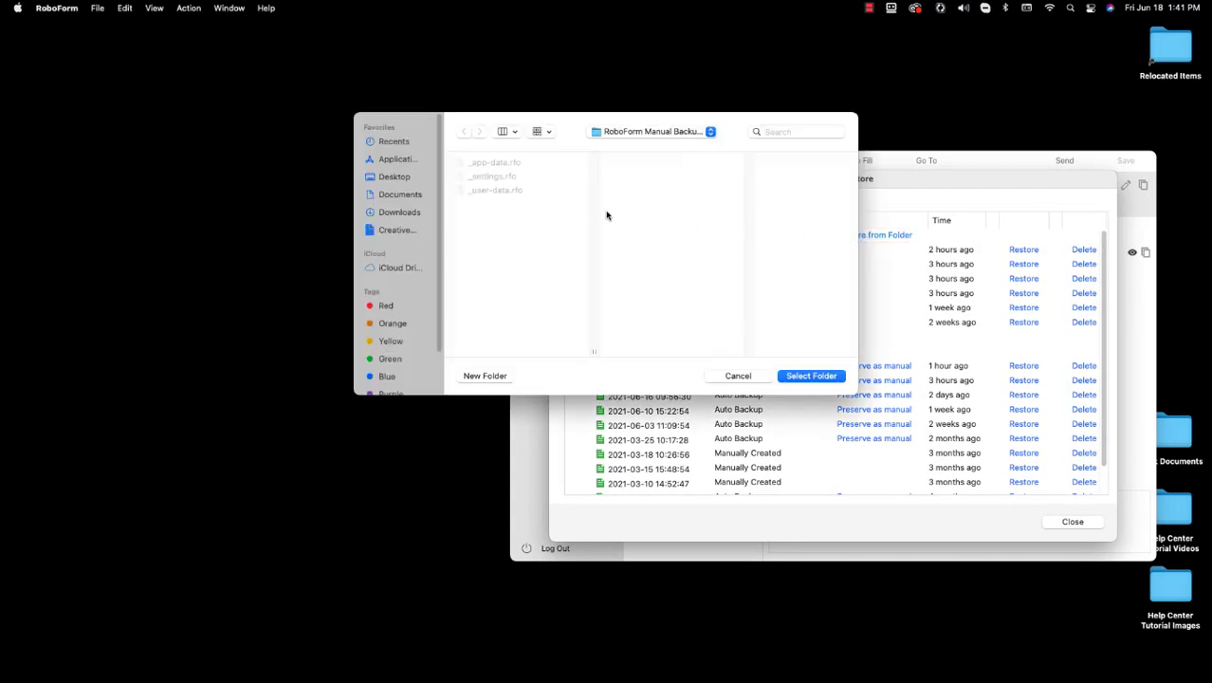
Open the backup in Documents > RoboForm Manual Backups and expand Medical, Shopping and Social Media
{"action": "left_click", "coordinate": [414, 197]}
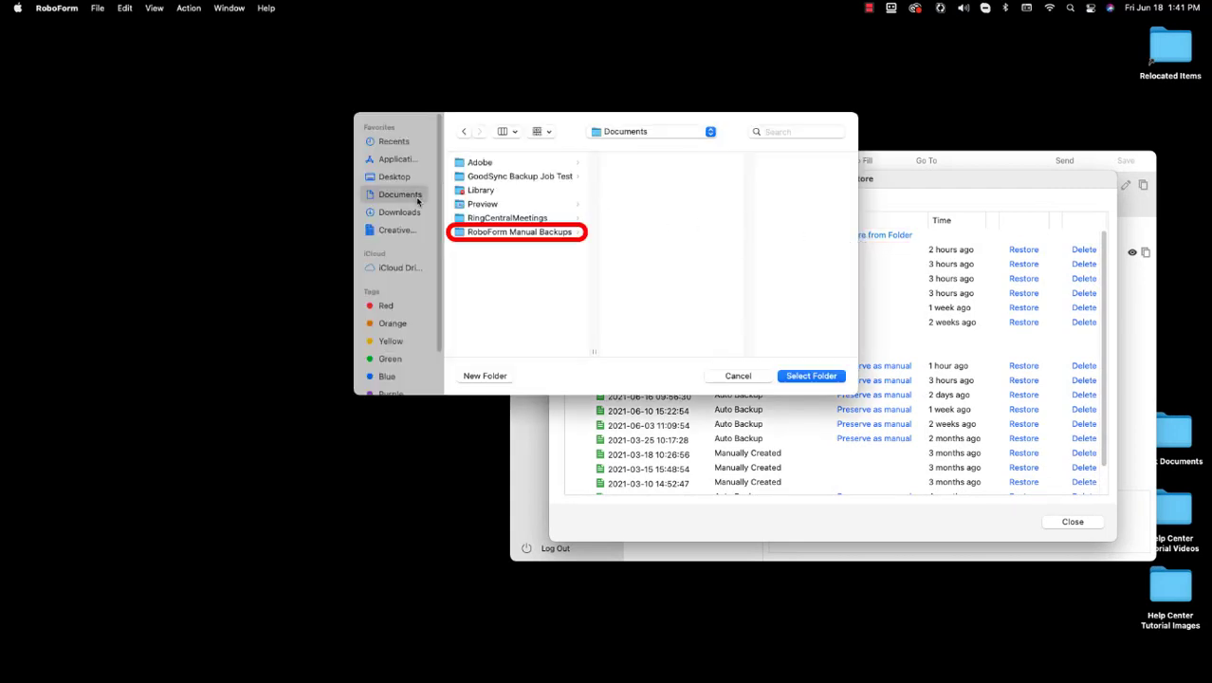
{"action": "left_click", "coordinate": [517, 233]}
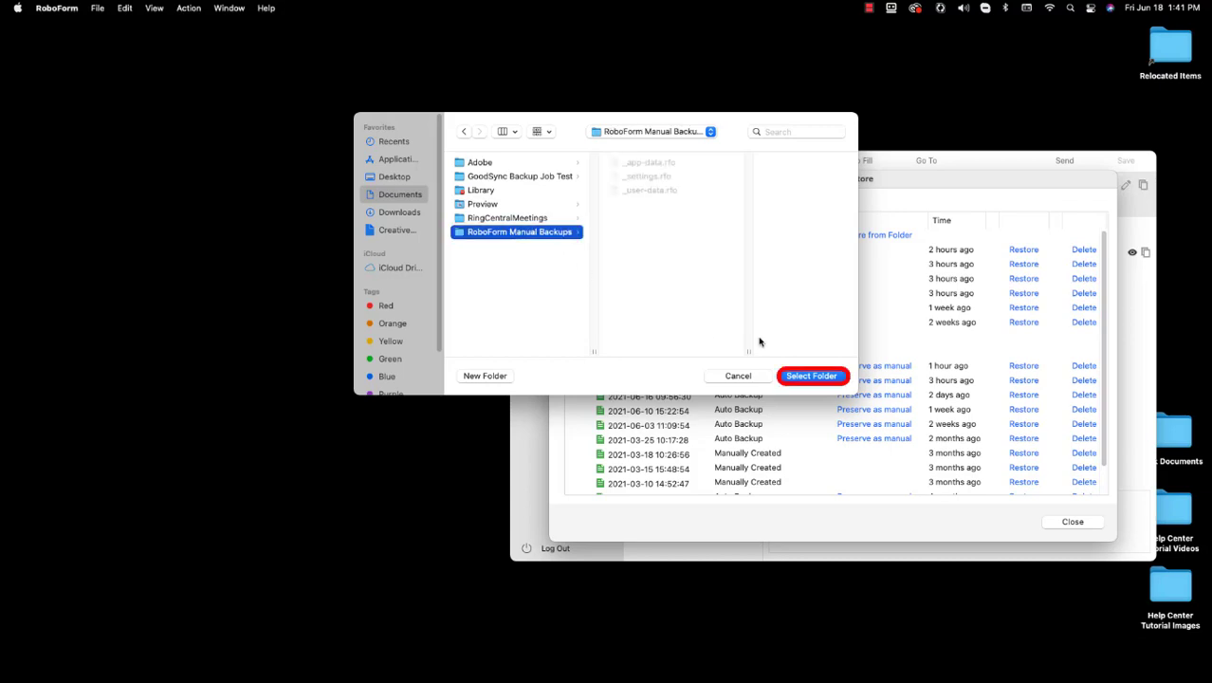
{"action": "left_click", "coordinate": [811, 377]}
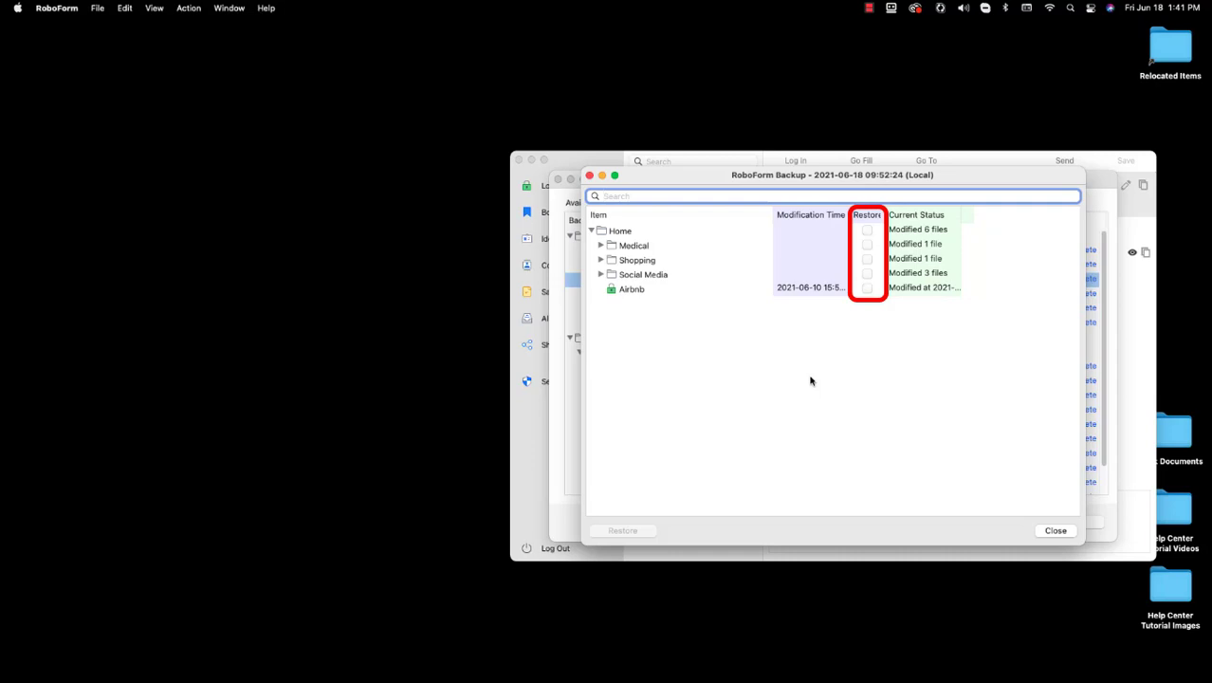
{"action": "left_click", "coordinate": [600, 245]}
{"action": "left_click", "coordinate": [601, 275]}
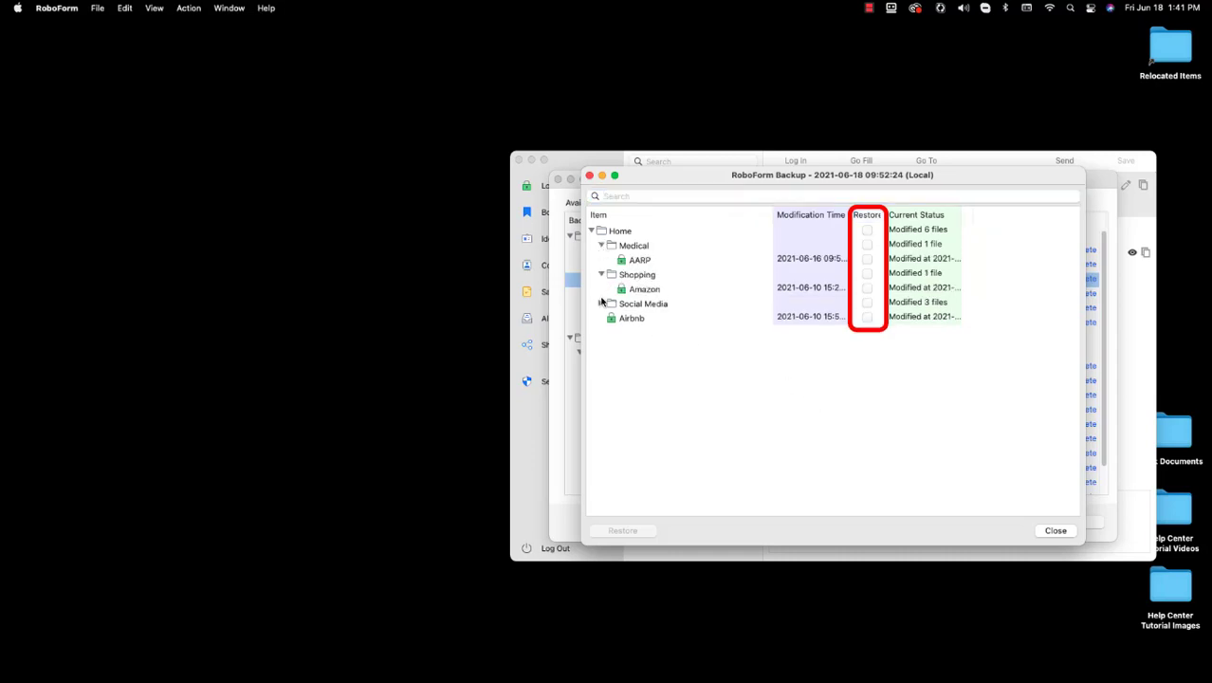
{"action": "left_click", "coordinate": [600, 304]}
Restore the AARP, Amazon, LinkedIn and Airbnb logins, confirming replacement with the backup copies
{"action": "left_click", "coordinate": [867, 259]}
{"action": "left_click", "coordinate": [866, 287]}
{"action": "left_click", "coordinate": [866, 331]}
{"action": "left_click", "coordinate": [867, 360]}
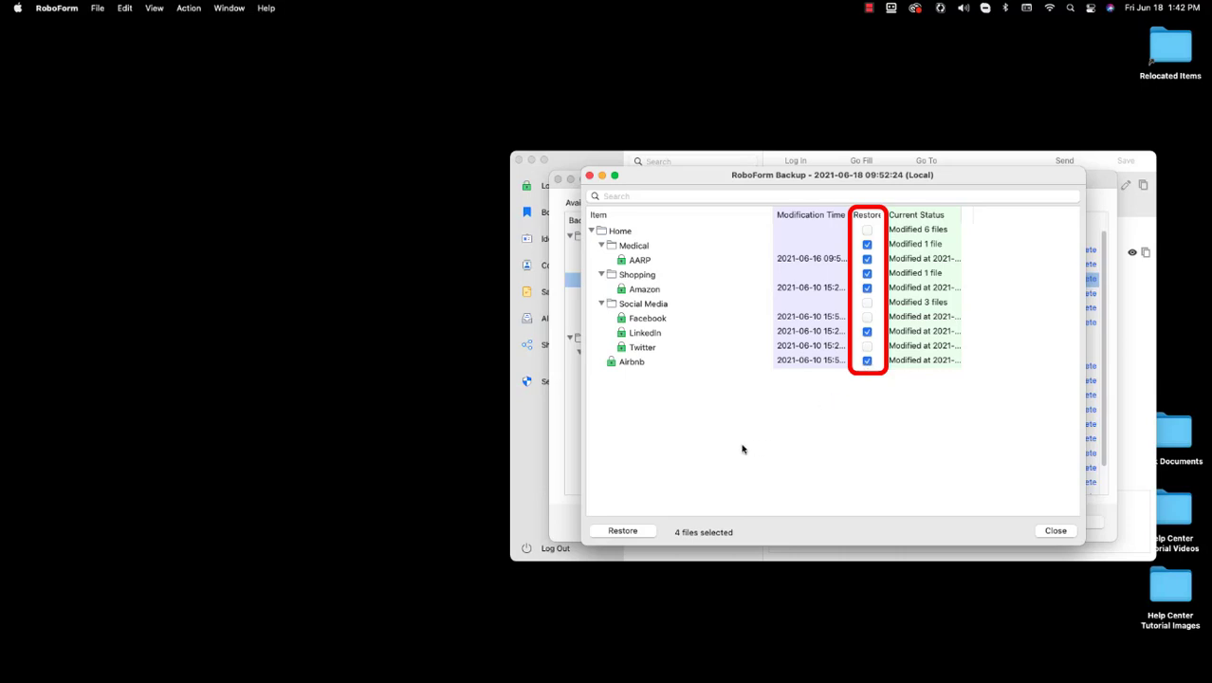
{"action": "left_click", "coordinate": [644, 532]}
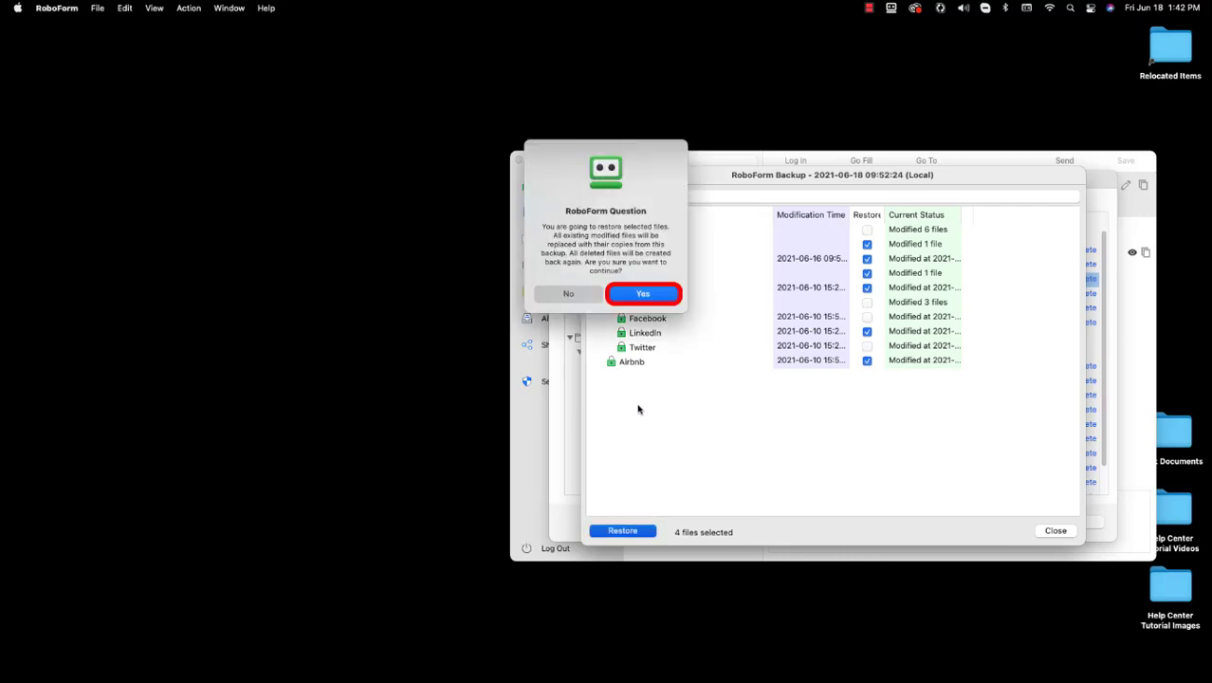
{"action": "left_click", "coordinate": [670, 297]}
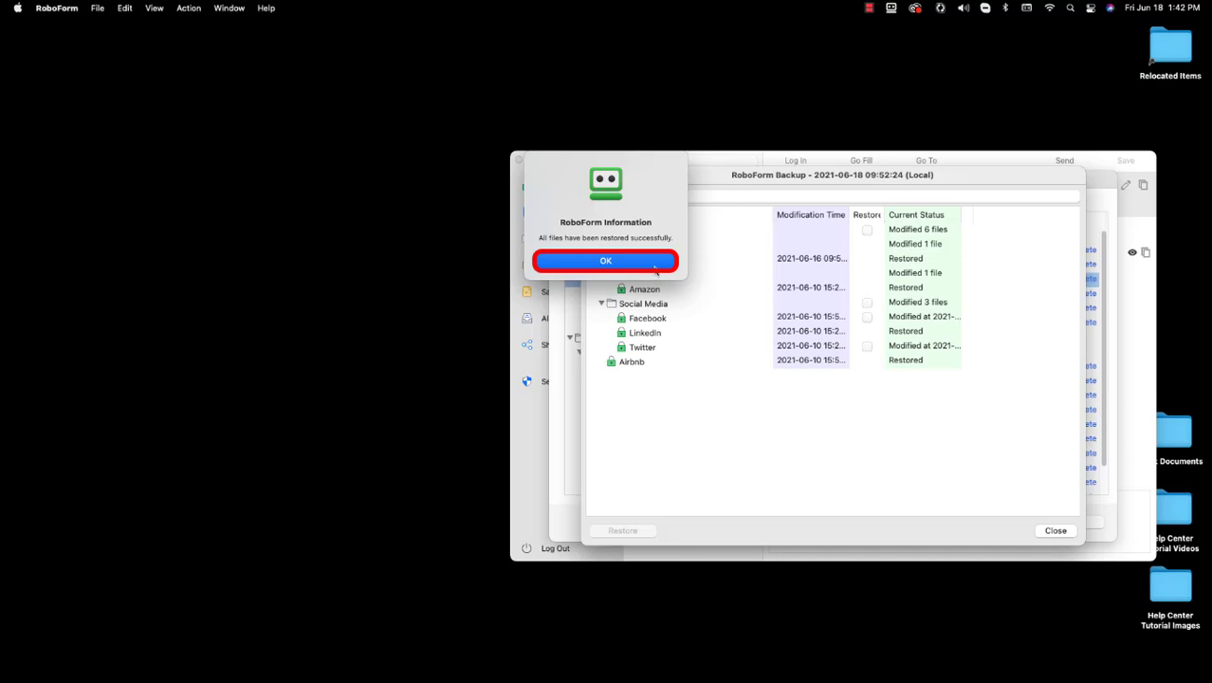
{"action": "left_click", "coordinate": [654, 265]}
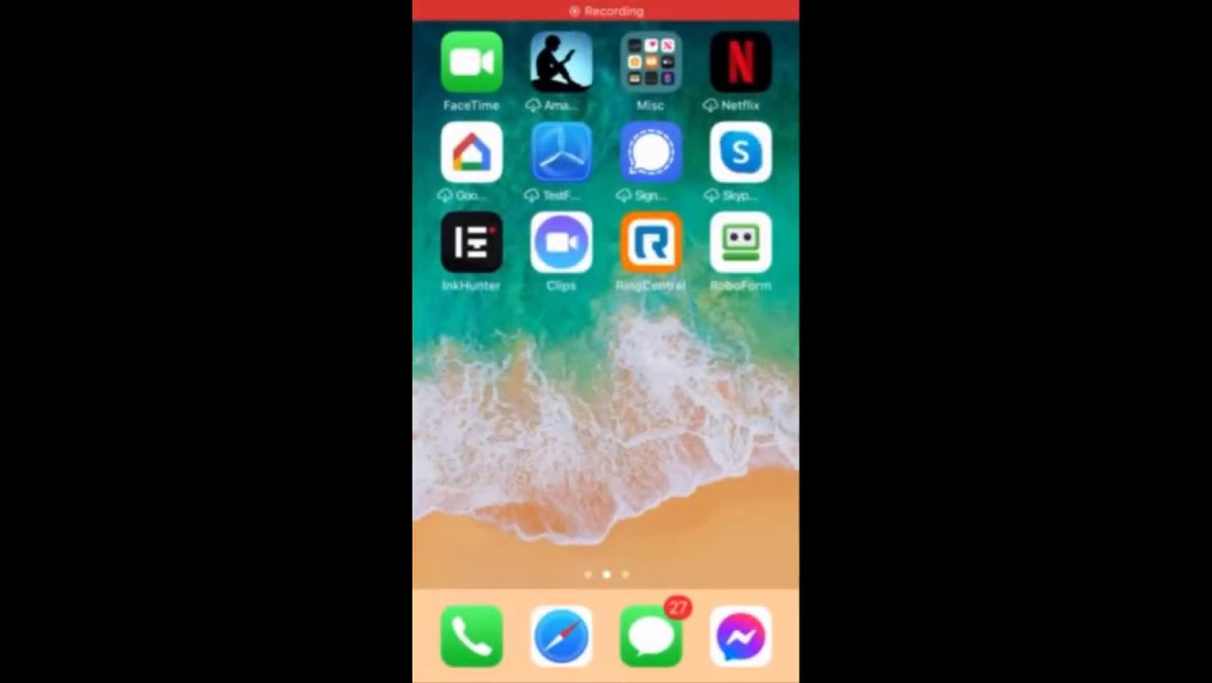
On the iPhone, open Settings > Account > Backup and Restore > Personal Data's Mar 15, 2021 3:48 PM backup
{"action": "left_click", "coordinate": [741, 244]}
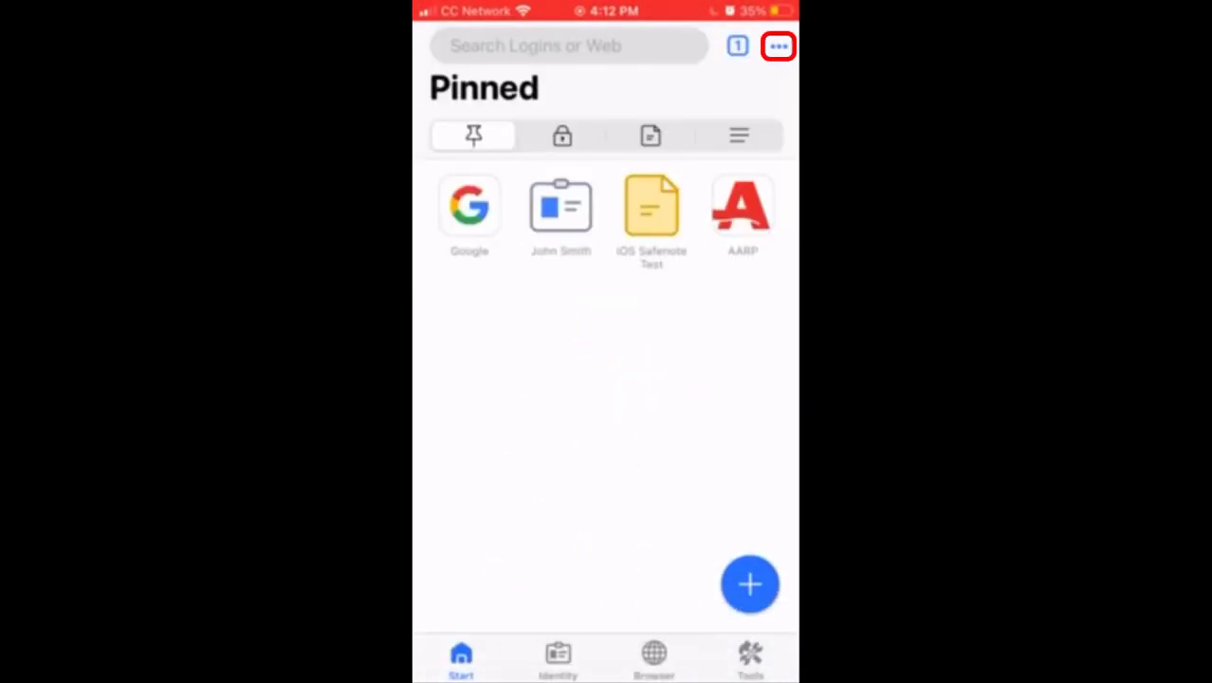
{"action": "left_click", "coordinate": [777, 46]}
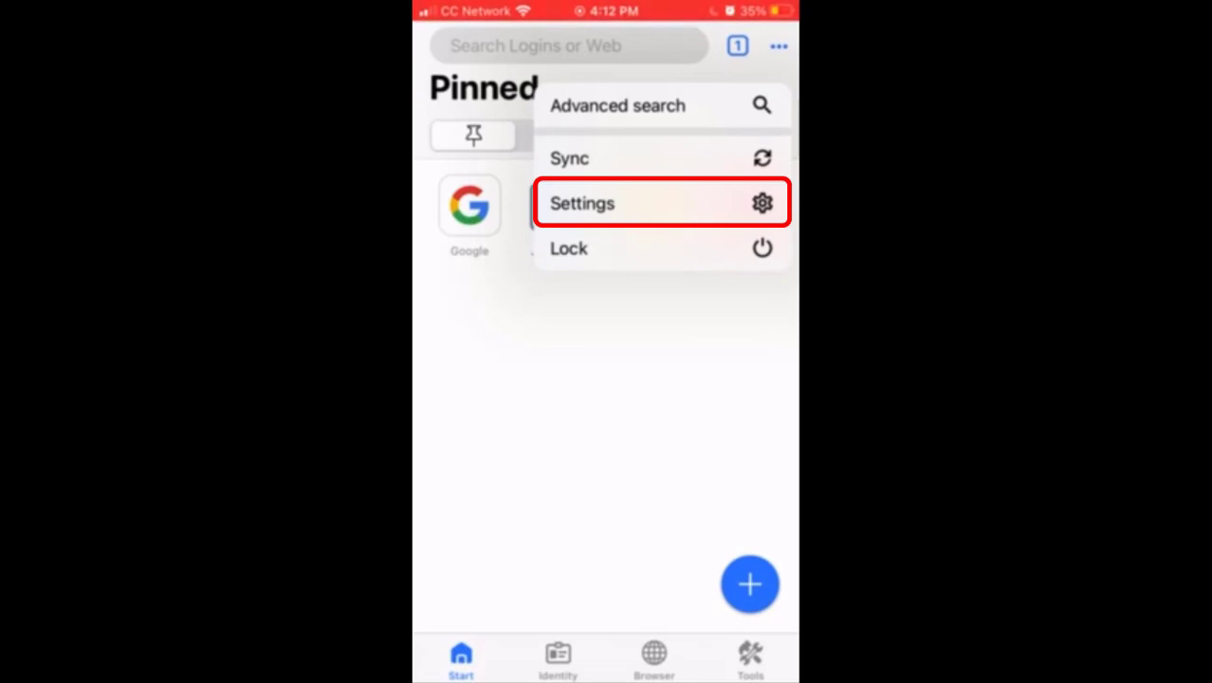
{"action": "left_click", "coordinate": [582, 203]}
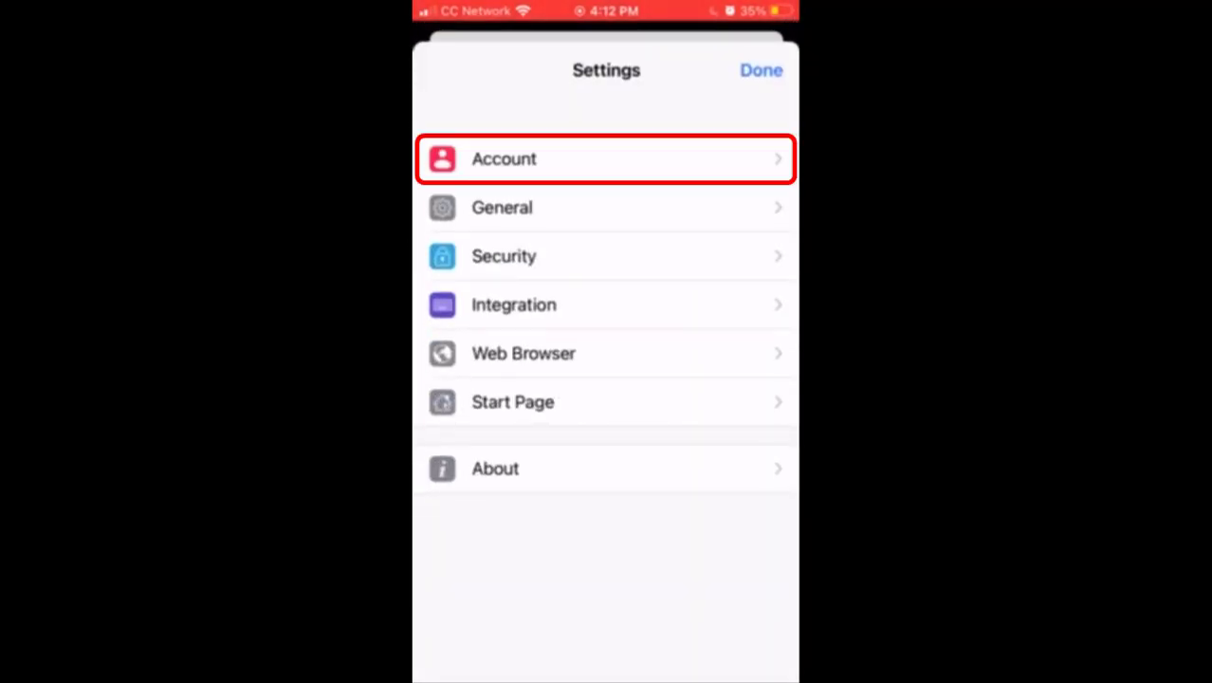
{"action": "left_click", "coordinate": [504, 158]}
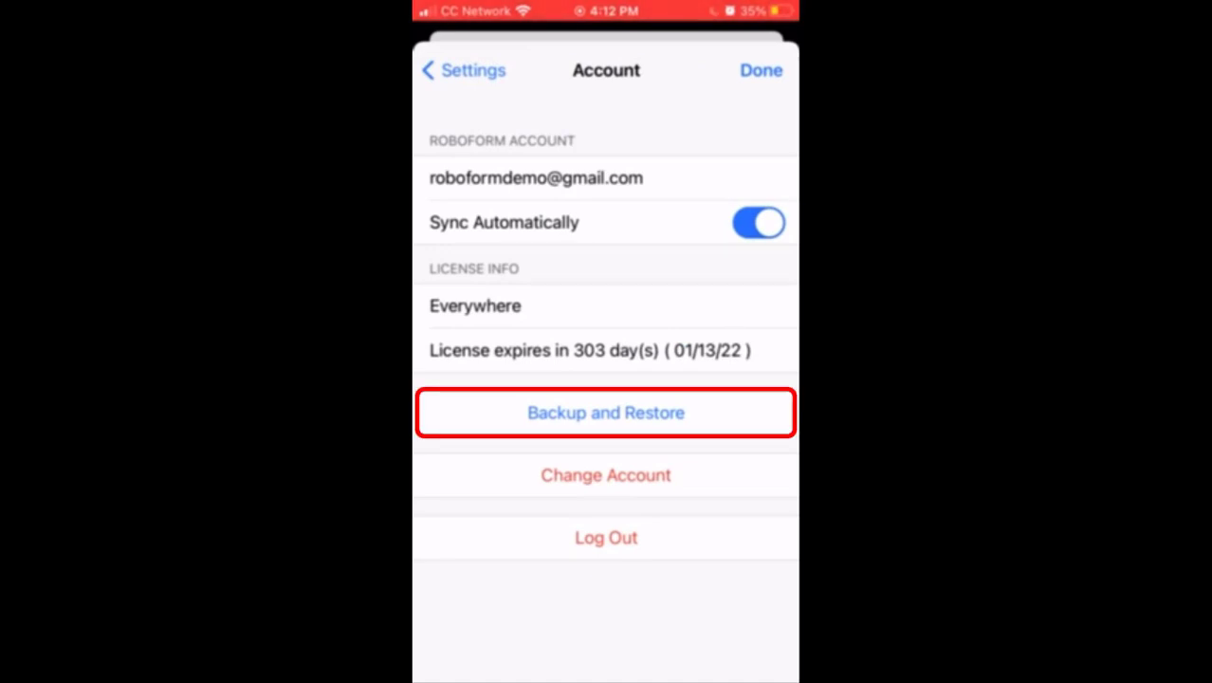
{"action": "left_click", "coordinate": [605, 412]}
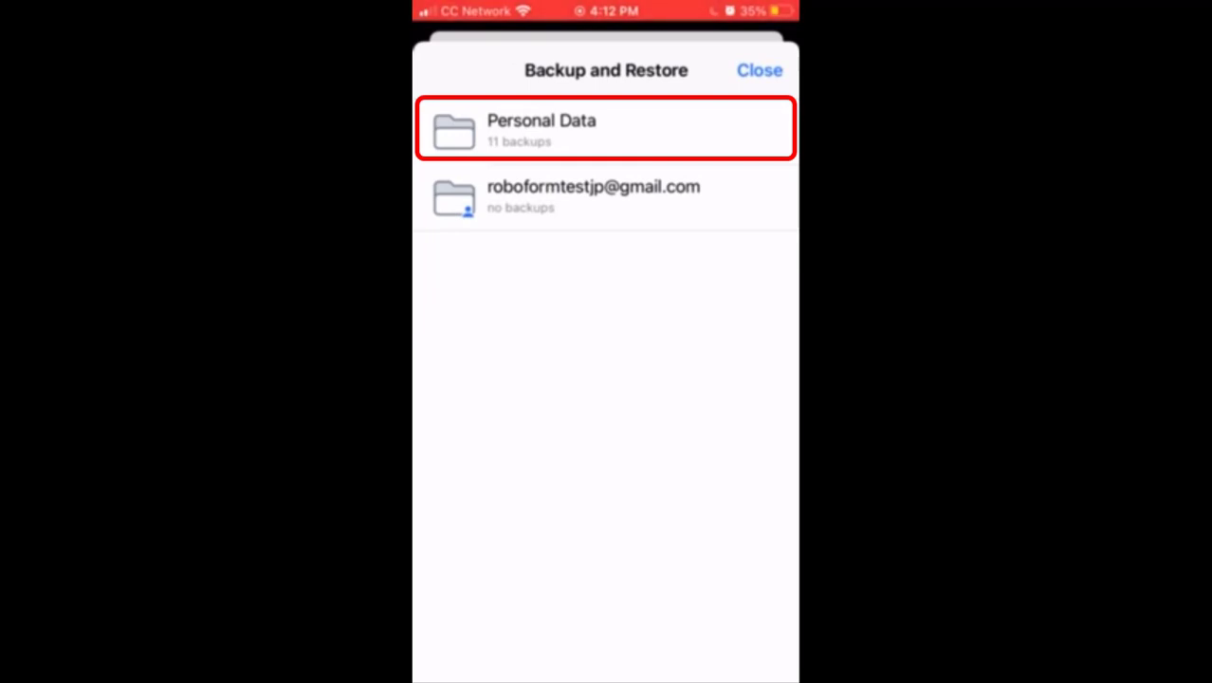
{"action": "left_click", "coordinate": [605, 128]}
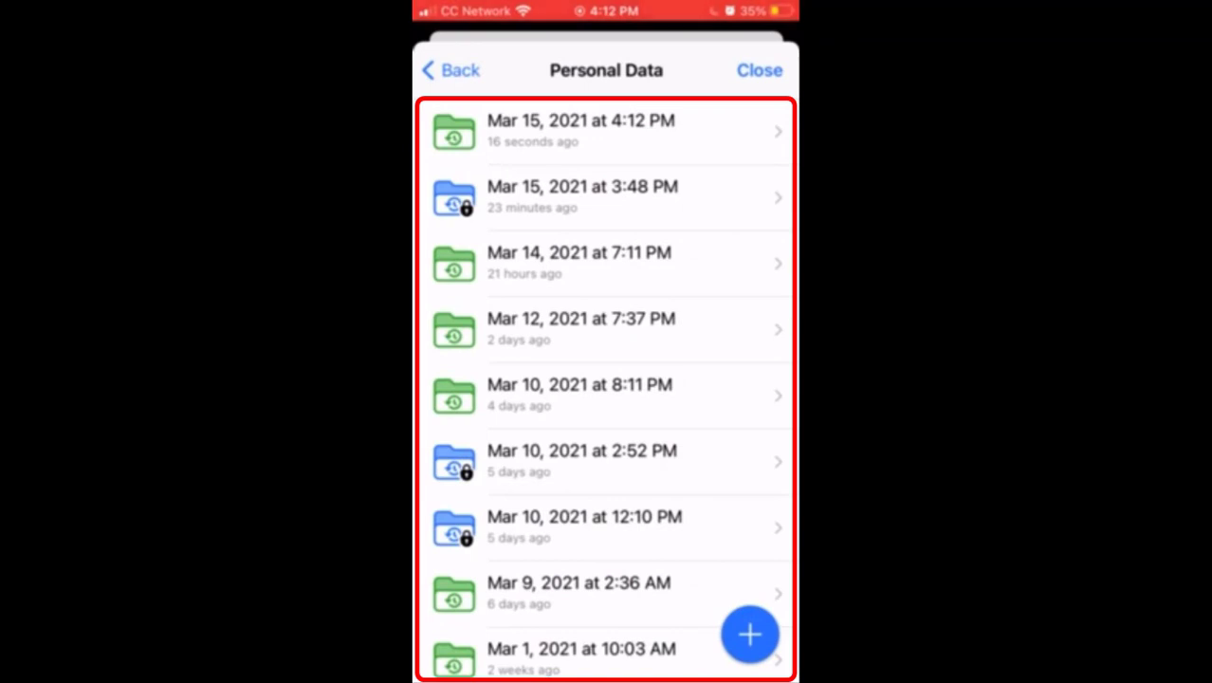
{"action": "left_click", "coordinate": [582, 196]}
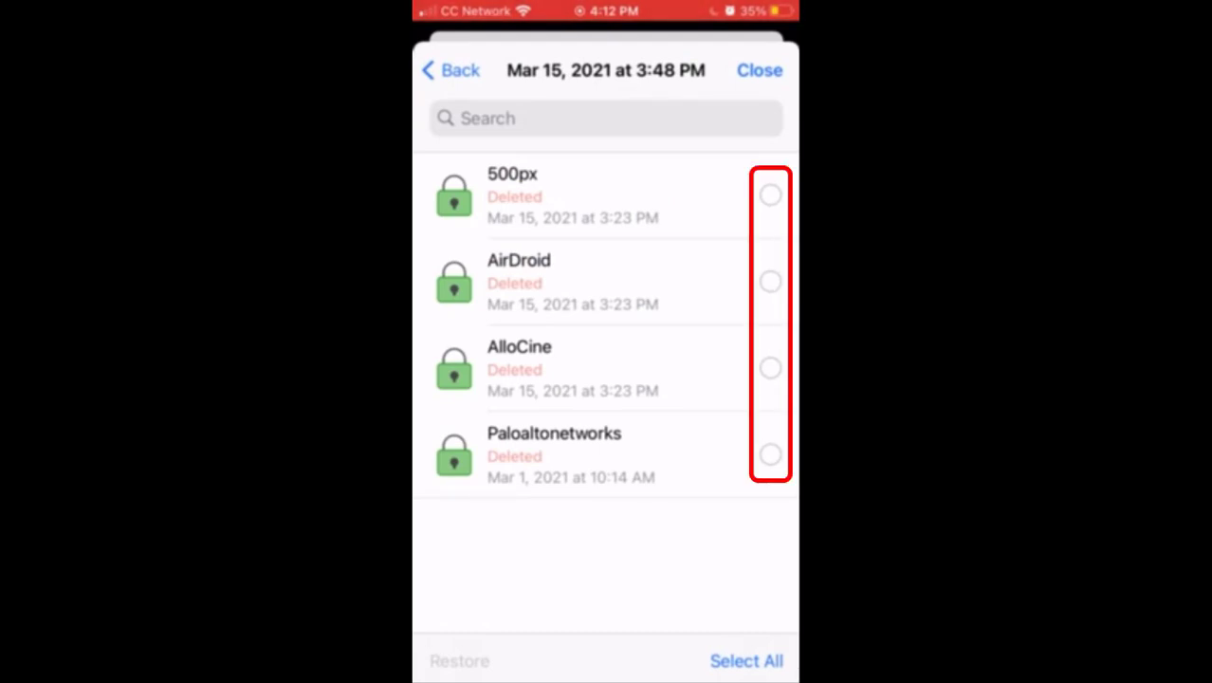
Select 500px, AirDroid, AlloCine and the remaining deleted login with Select All
{"action": "left_click", "coordinate": [770, 195]}
{"action": "left_click", "coordinate": [769, 281]}
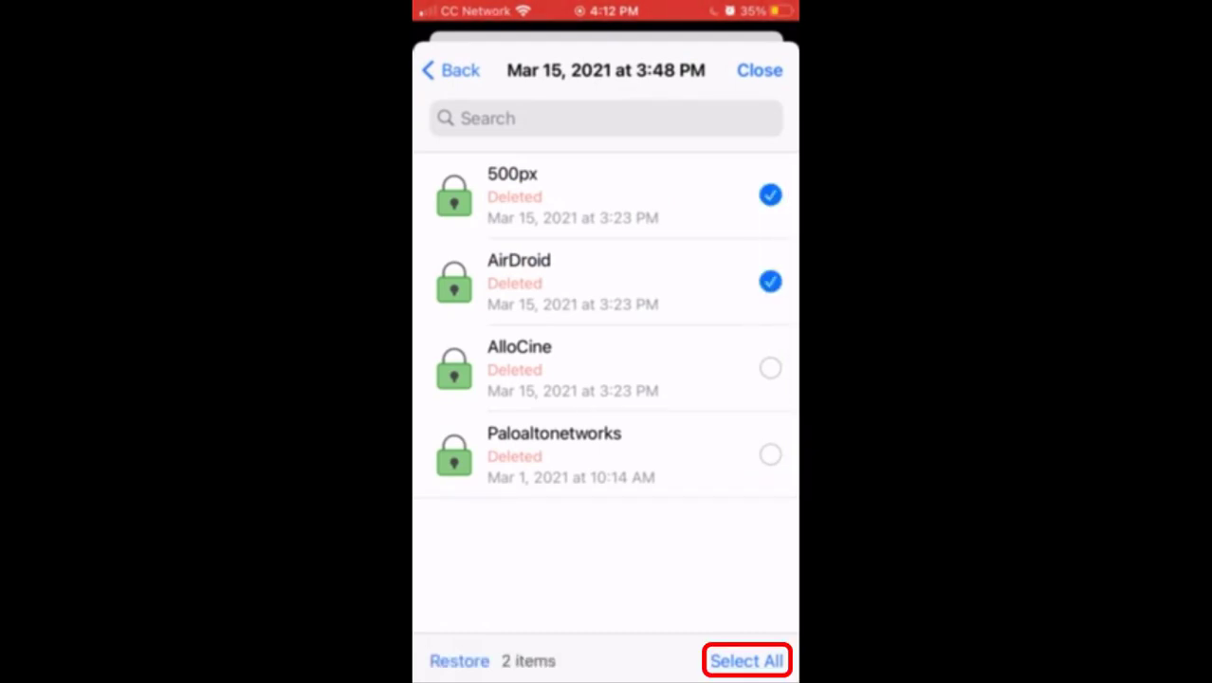
{"action": "left_click", "coordinate": [769, 368]}
{"action": "left_click", "coordinate": [746, 661]}
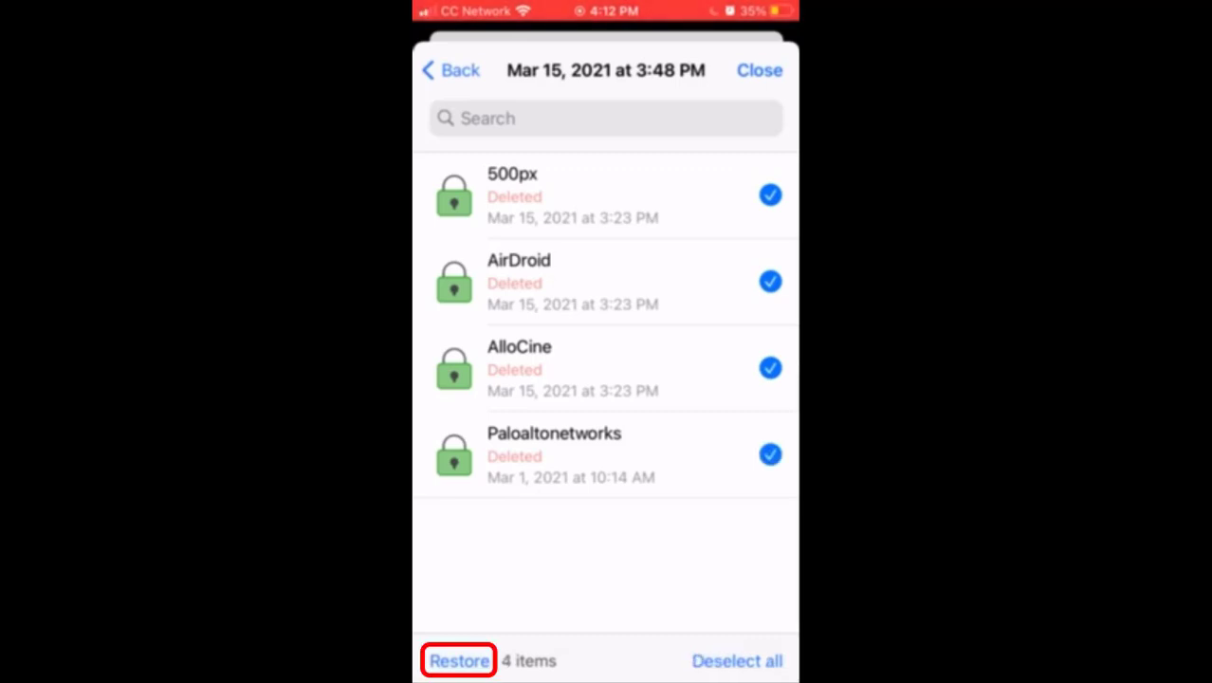
Restore the four selected logins and confirm, then launch RoboForm on the Android tablet
{"action": "left_click", "coordinate": [459, 660]}
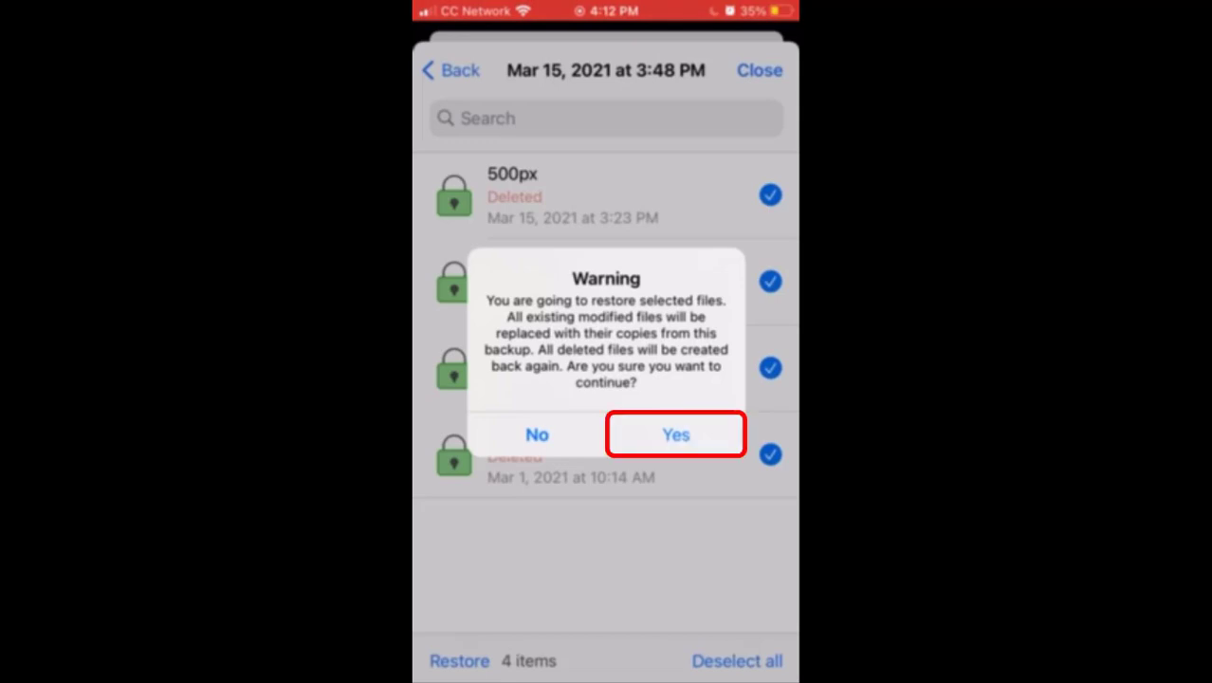
{"action": "left_click", "coordinate": [675, 434]}
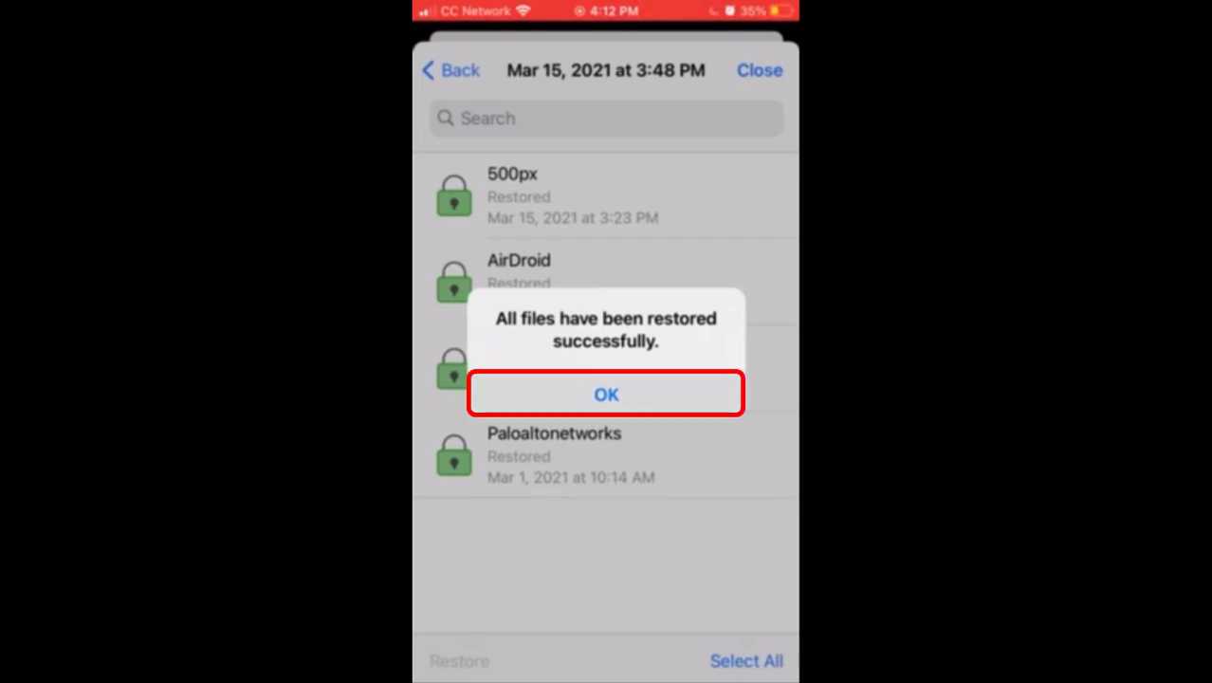
{"action": "left_click", "coordinate": [606, 394]}
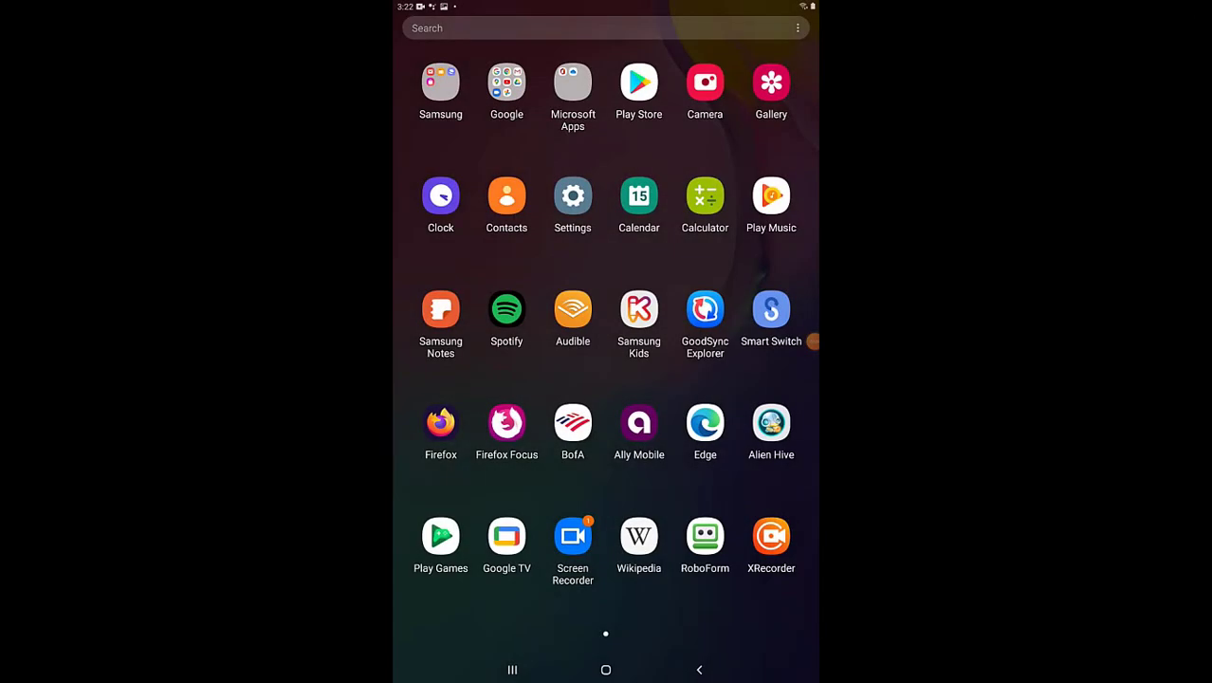
{"action": "left_click", "coordinate": [705, 537]}
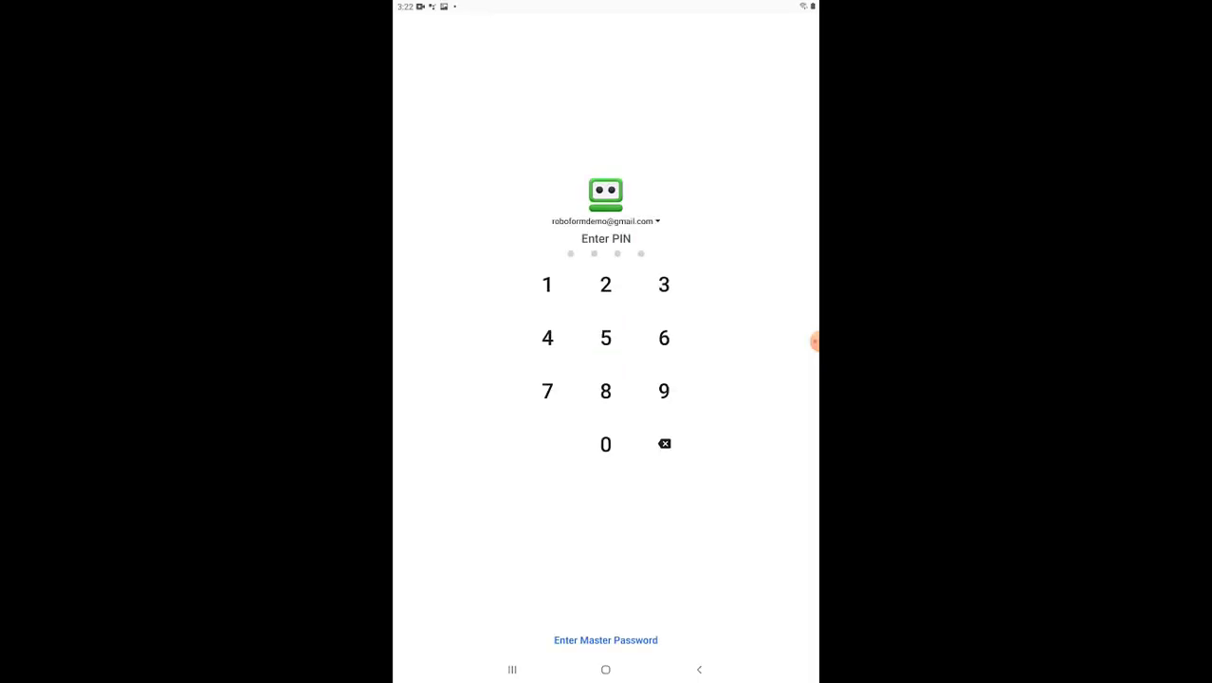
Unlock RoboForm on Android with the PIN and open Settings > Account > Backup and Restore
{"action": "left_click", "coordinate": [605, 444]}
{"action": "left_click", "coordinate": [606, 444]}
{"action": "left_click", "coordinate": [605, 443]}
{"action": "left_click", "coordinate": [605, 443]}
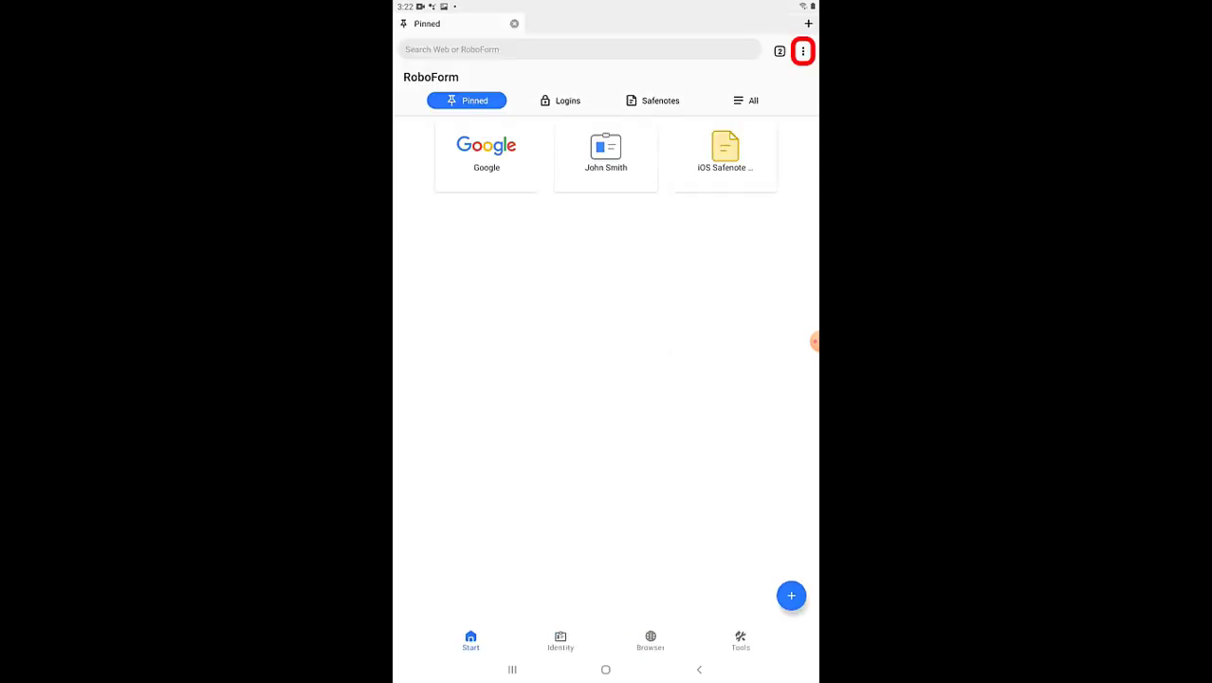
{"action": "left_click", "coordinate": [802, 51]}
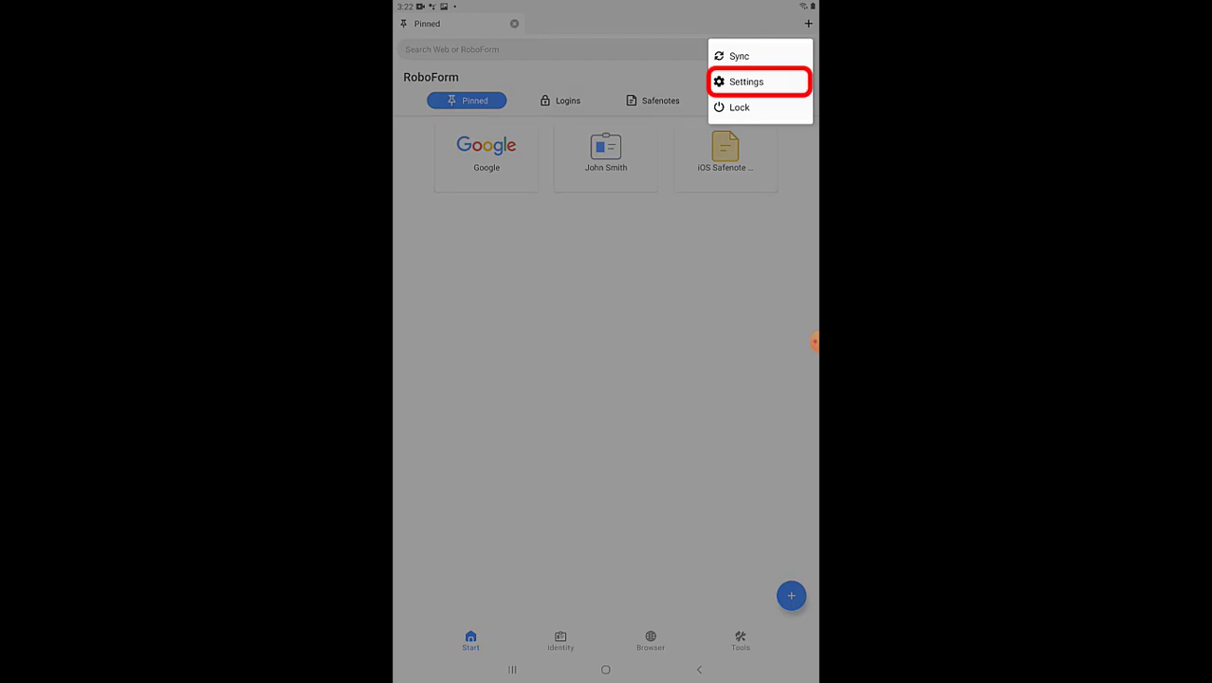
{"action": "left_click", "coordinate": [745, 82]}
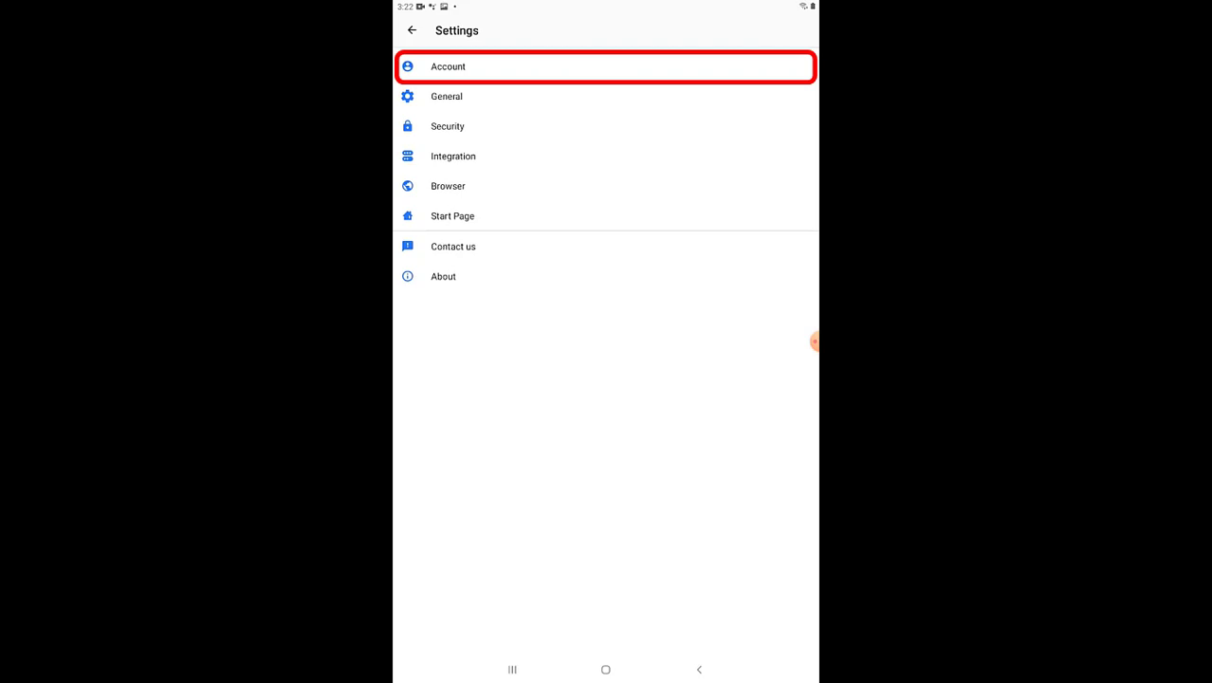
{"action": "left_click", "coordinate": [447, 67]}
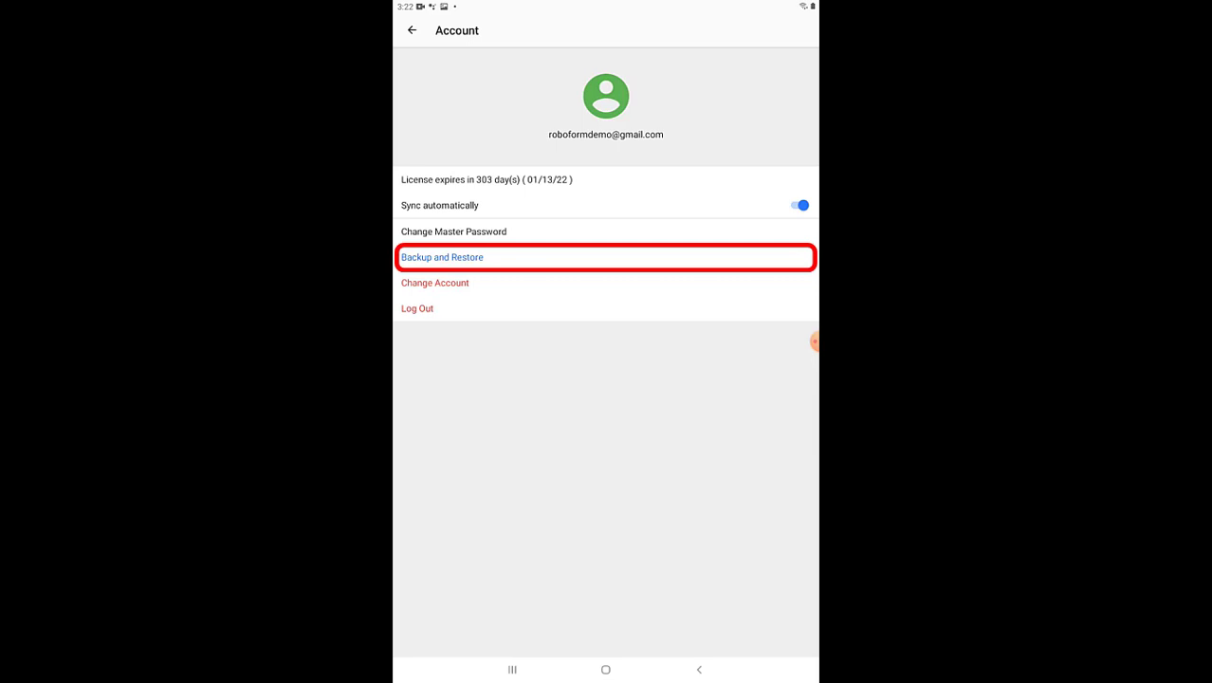
{"action": "left_click", "coordinate": [442, 257]}
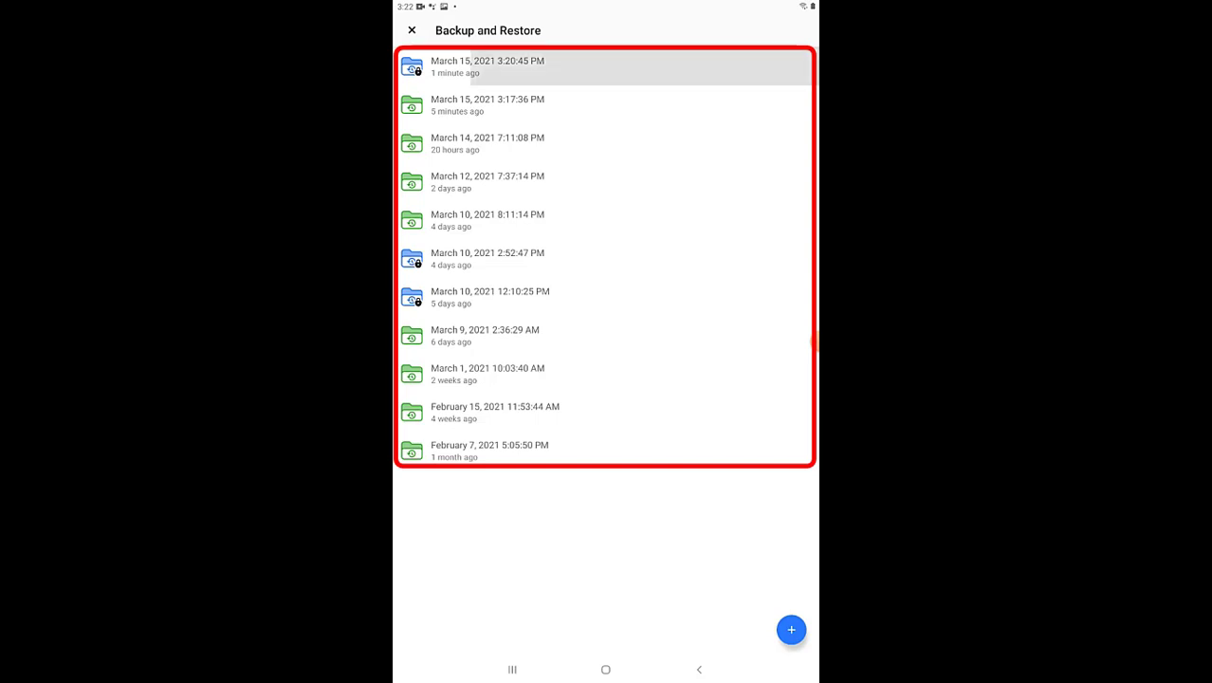
Open the March 15, 2021 3:20:45 PM backup and restore 500px, AirDroid, AlloCine and Paloaltonetworks
{"action": "left_click", "coordinate": [488, 66]}
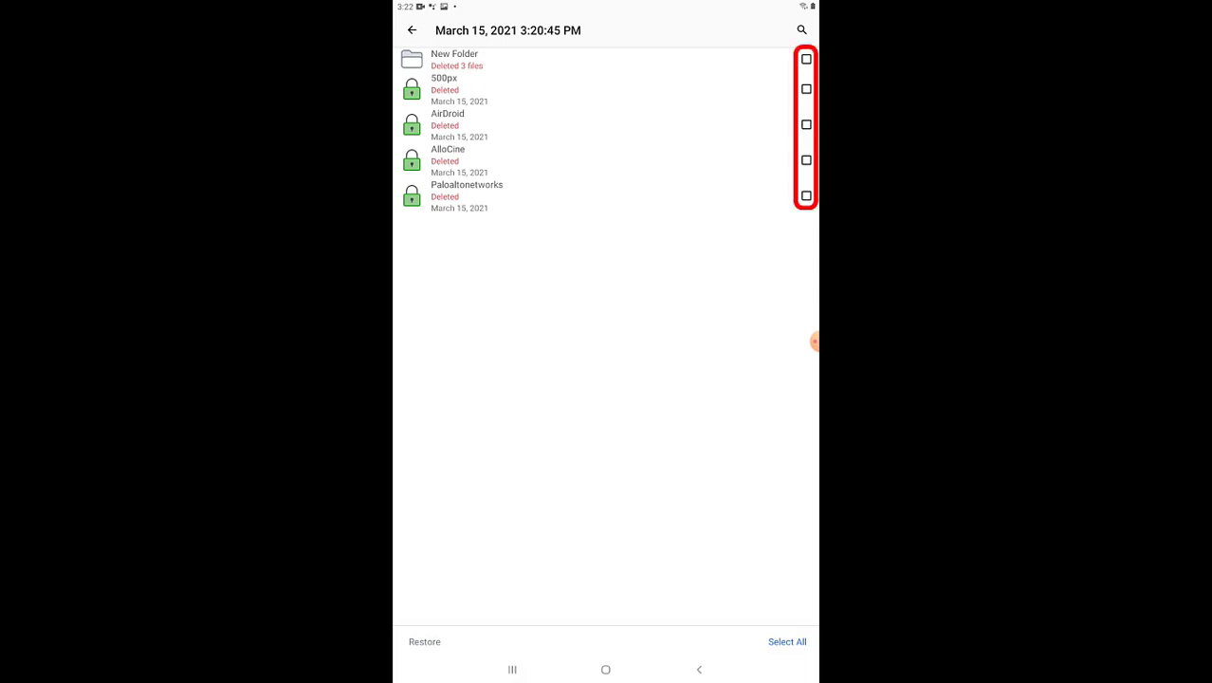
{"action": "left_click", "coordinate": [806, 89]}
{"action": "left_click", "coordinate": [806, 124]}
{"action": "left_click", "coordinate": [806, 160]}
{"action": "left_click", "coordinate": [807, 195]}
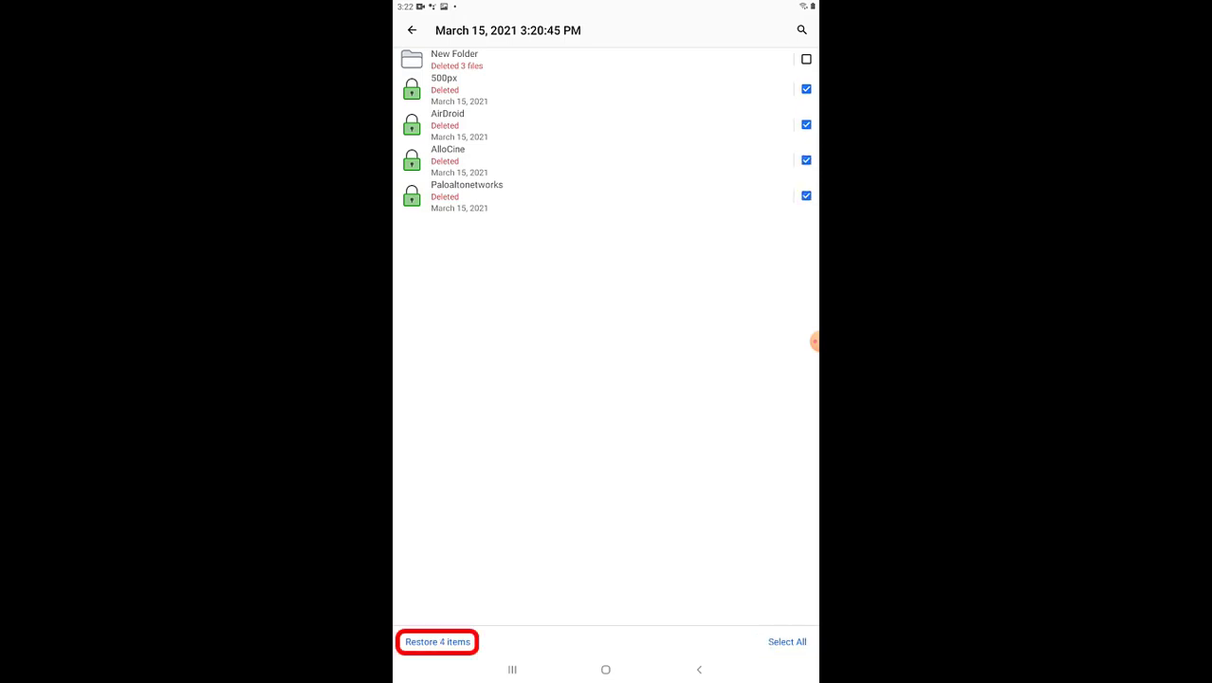
{"action": "left_click", "coordinate": [437, 641]}
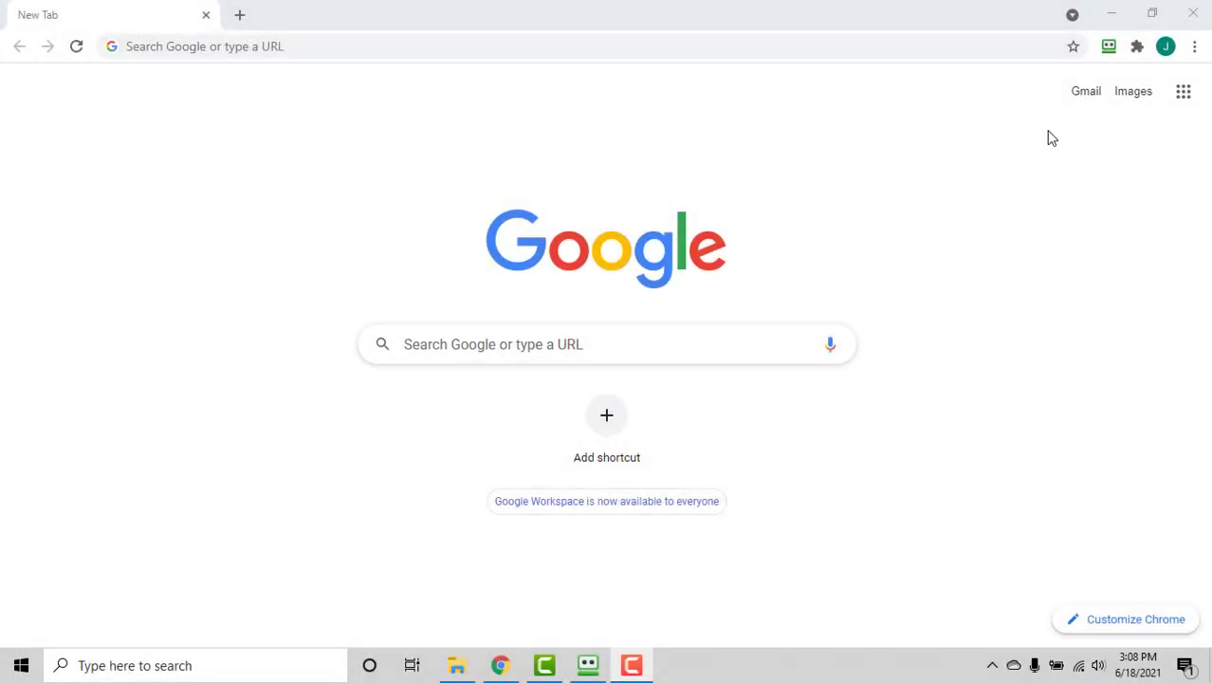
From the RoboForm Chrome extension's menu, open Help > Manage RoboForm Account in a new tab
{"action": "left_click", "coordinate": [1108, 55]}
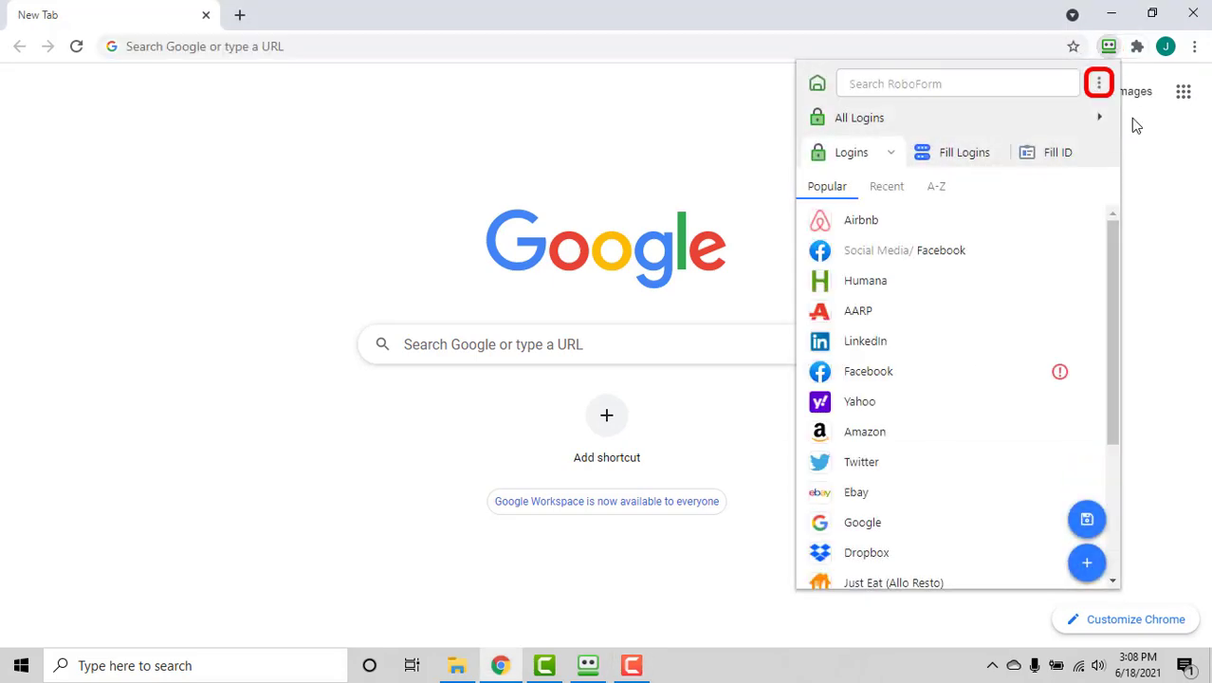
{"action": "left_click", "coordinate": [1104, 91]}
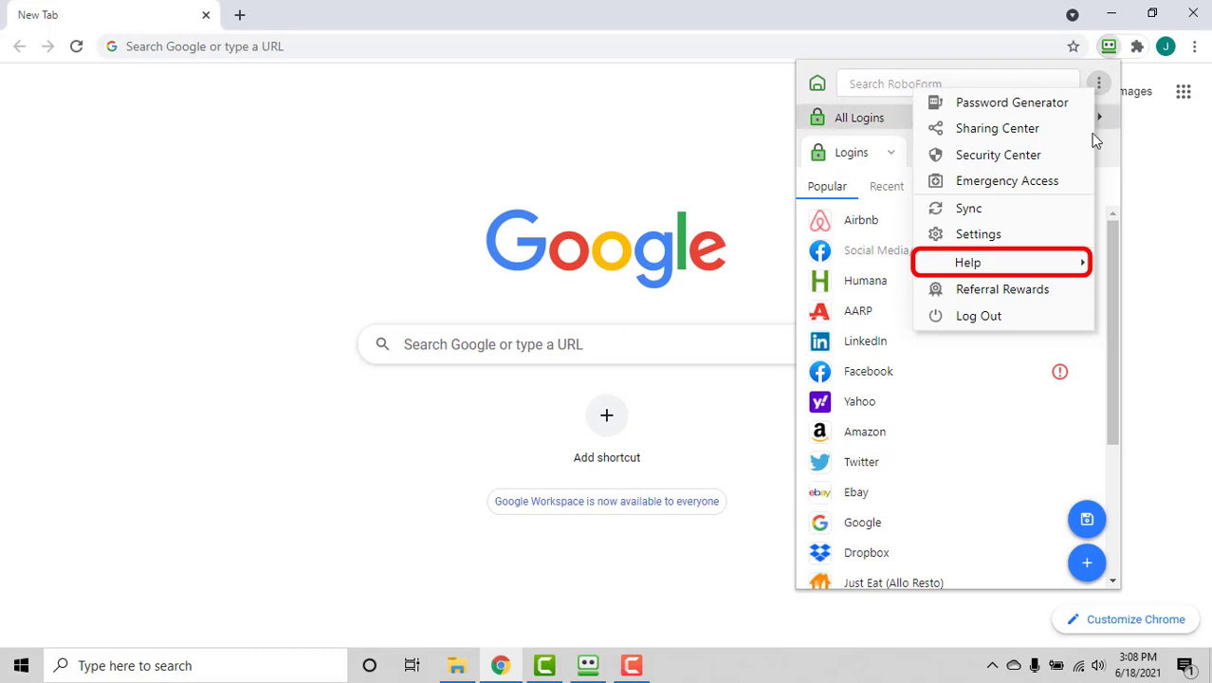
{"action": "left_click", "coordinate": [1045, 263]}
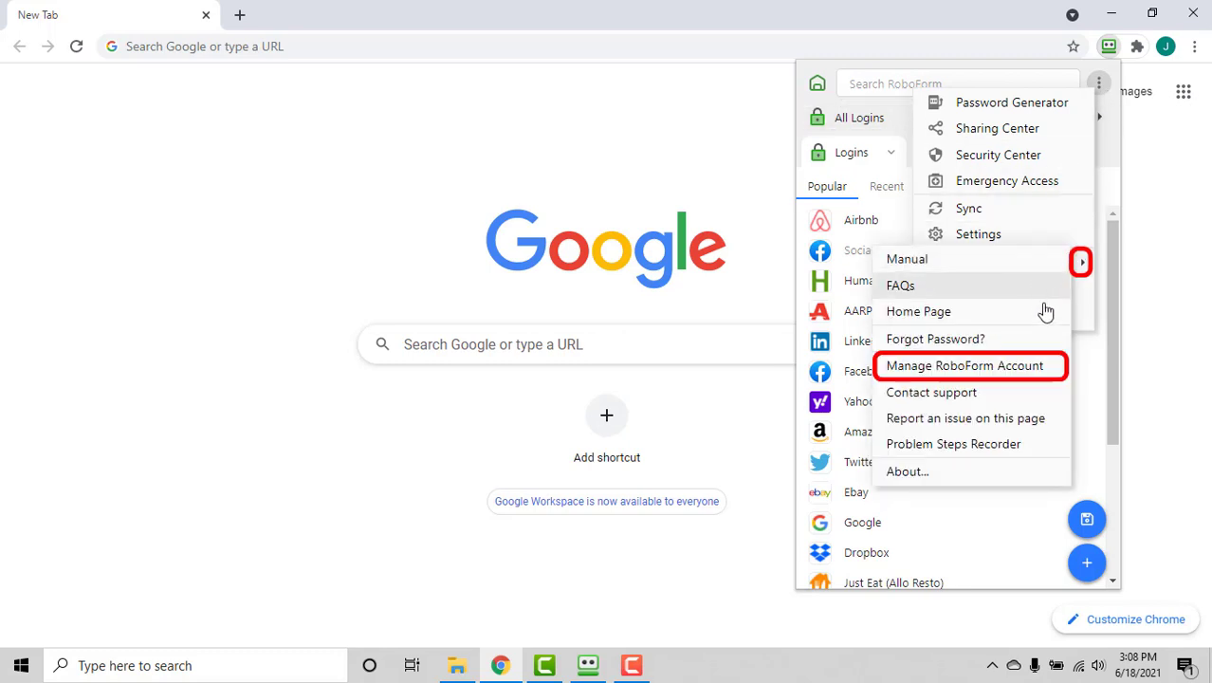
{"action": "left_click", "coordinate": [1056, 371]}
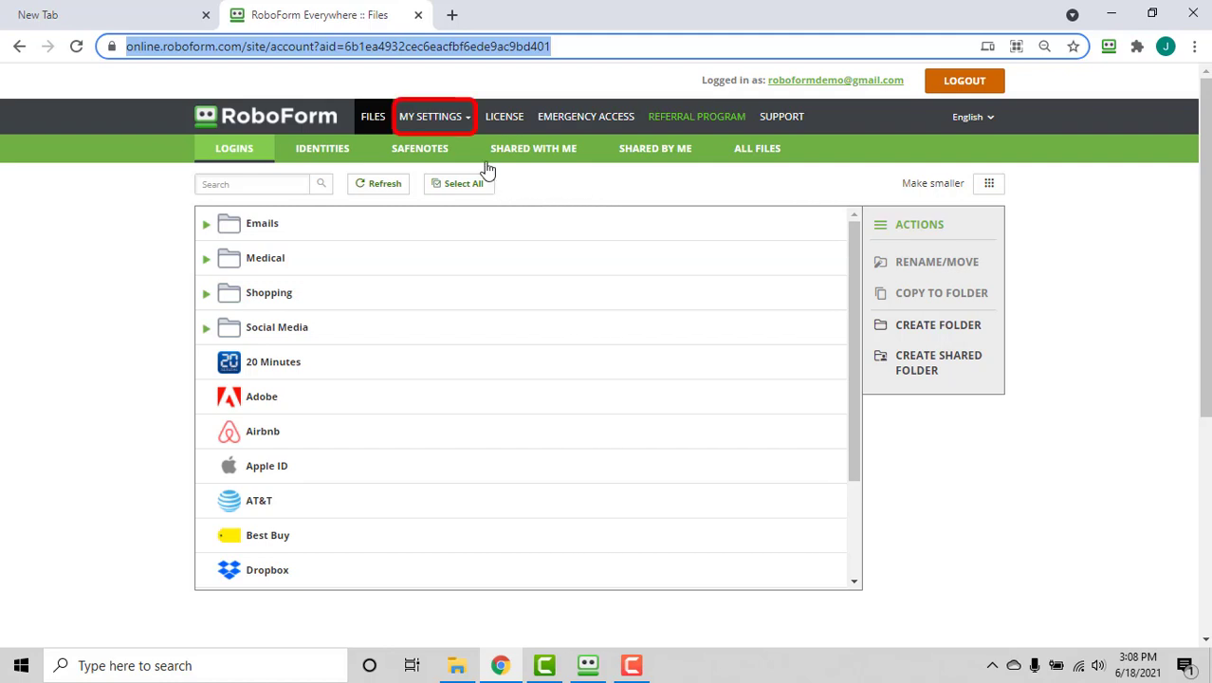
{"action": "mouse_move", "coordinate": [469, 131]}
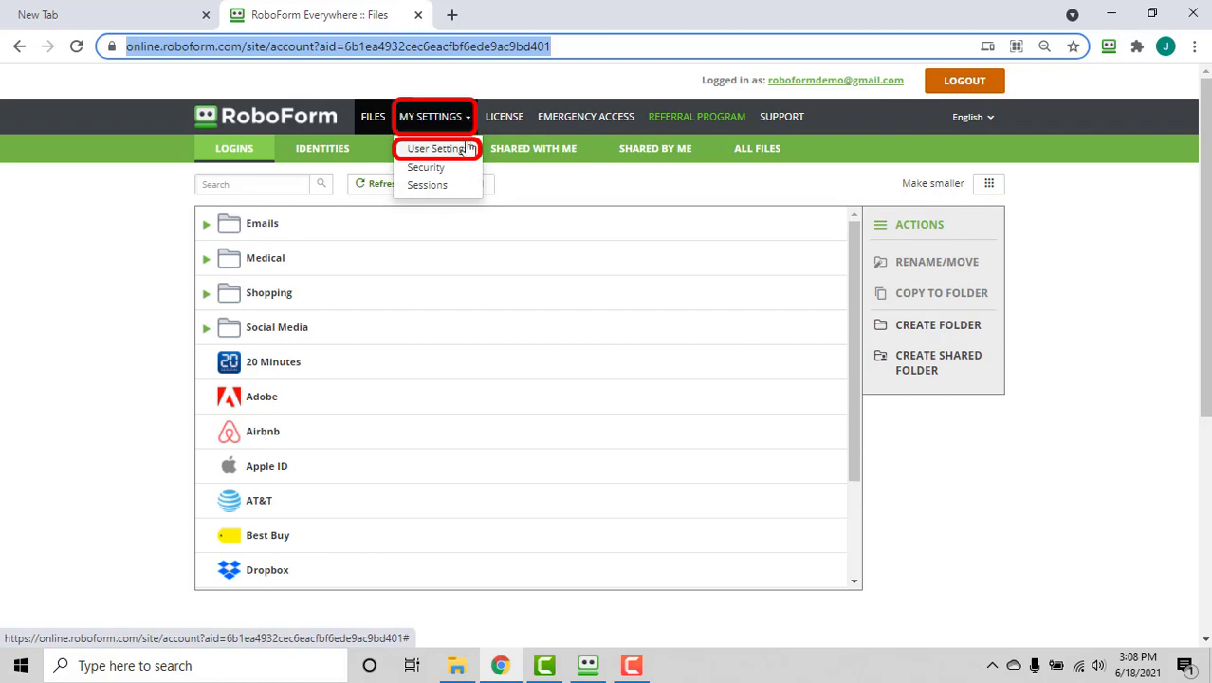
In User Settings, open the newest Personal Data backup, 6/18/2021 3:05:28 PM
{"action": "left_click", "coordinate": [436, 149]}
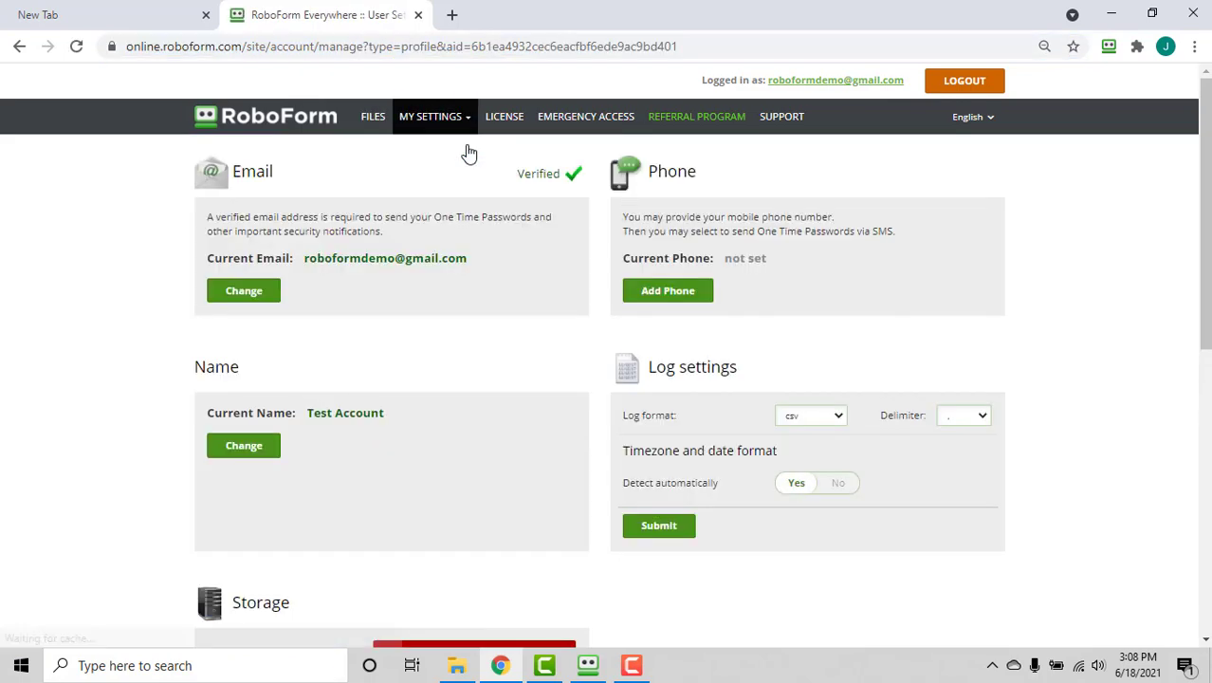
{"action": "scroll", "coordinate": [465, 152], "scroll_direction": "down", "scroll_amount": 5}
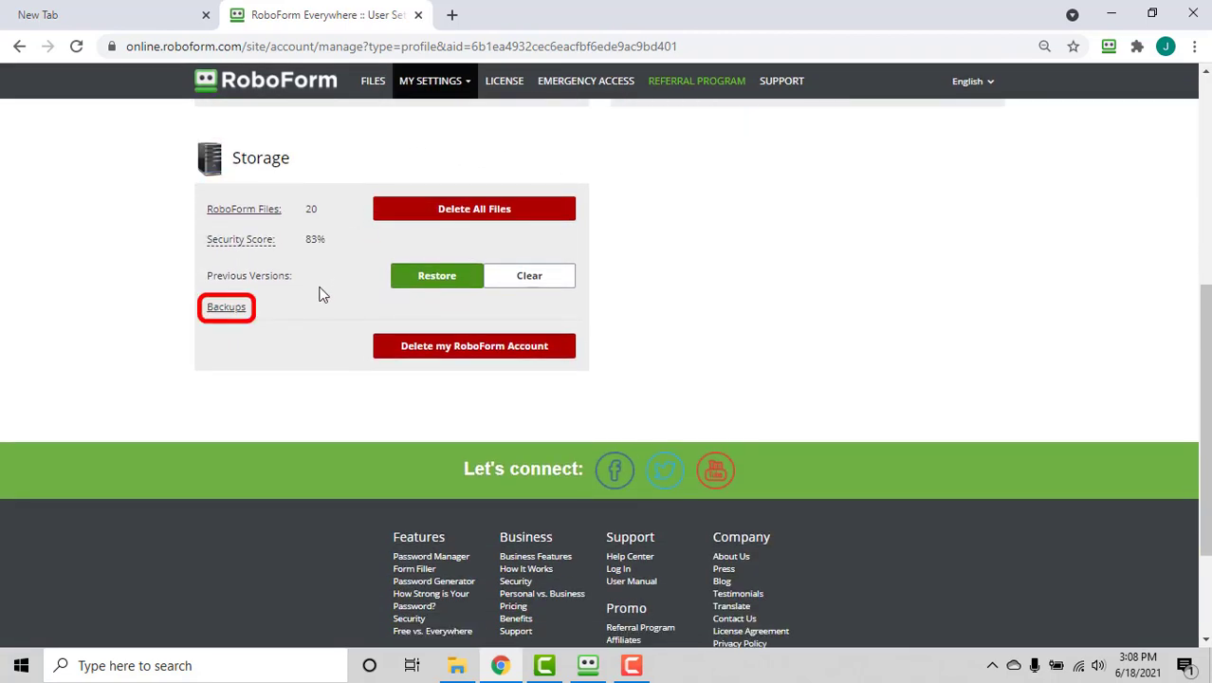
{"action": "left_click", "coordinate": [233, 308]}
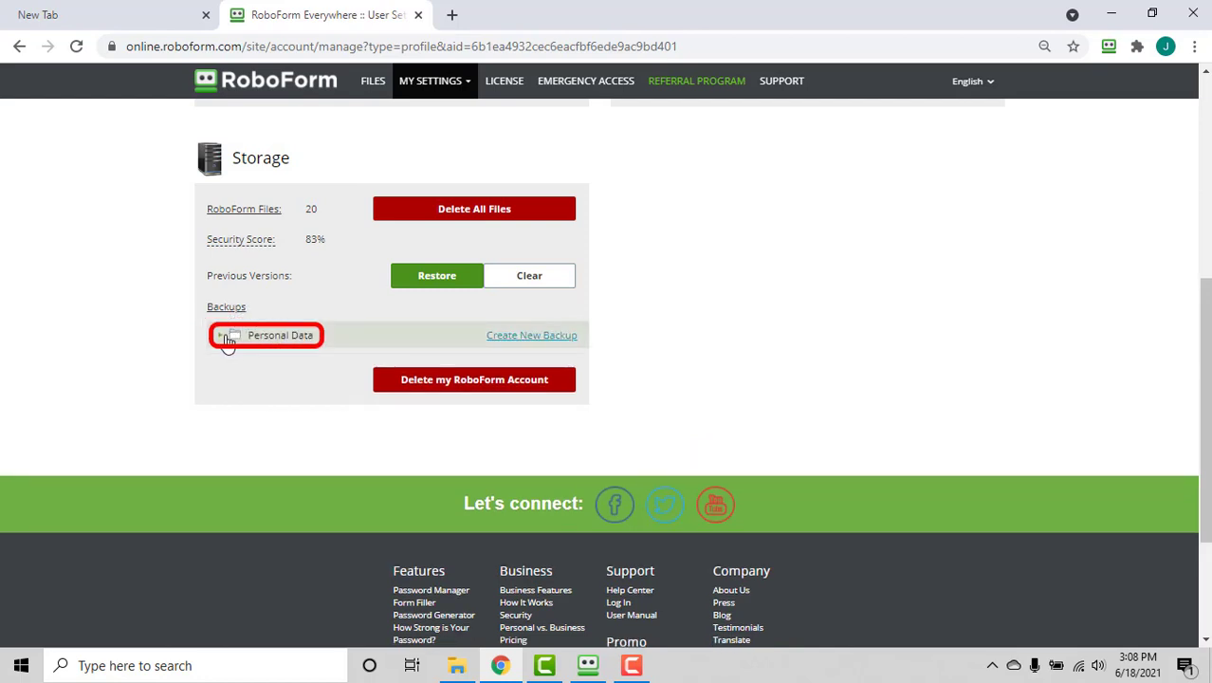
{"action": "left_click", "coordinate": [225, 338]}
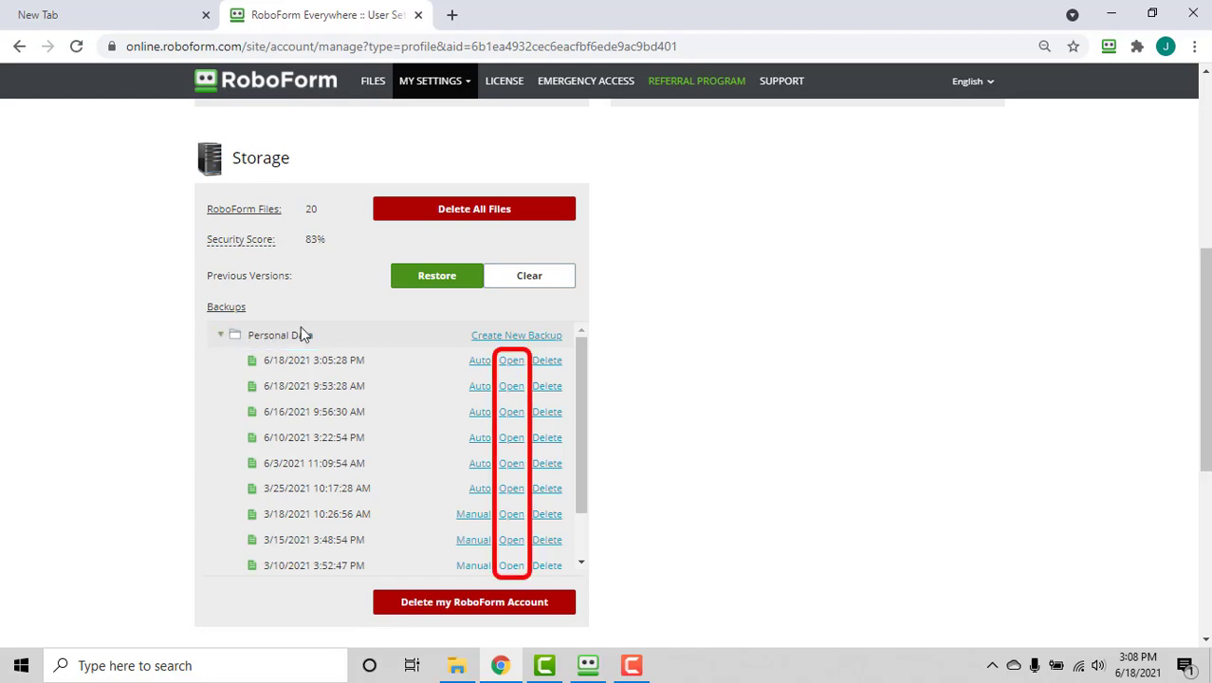
{"action": "left_click", "coordinate": [512, 361]}
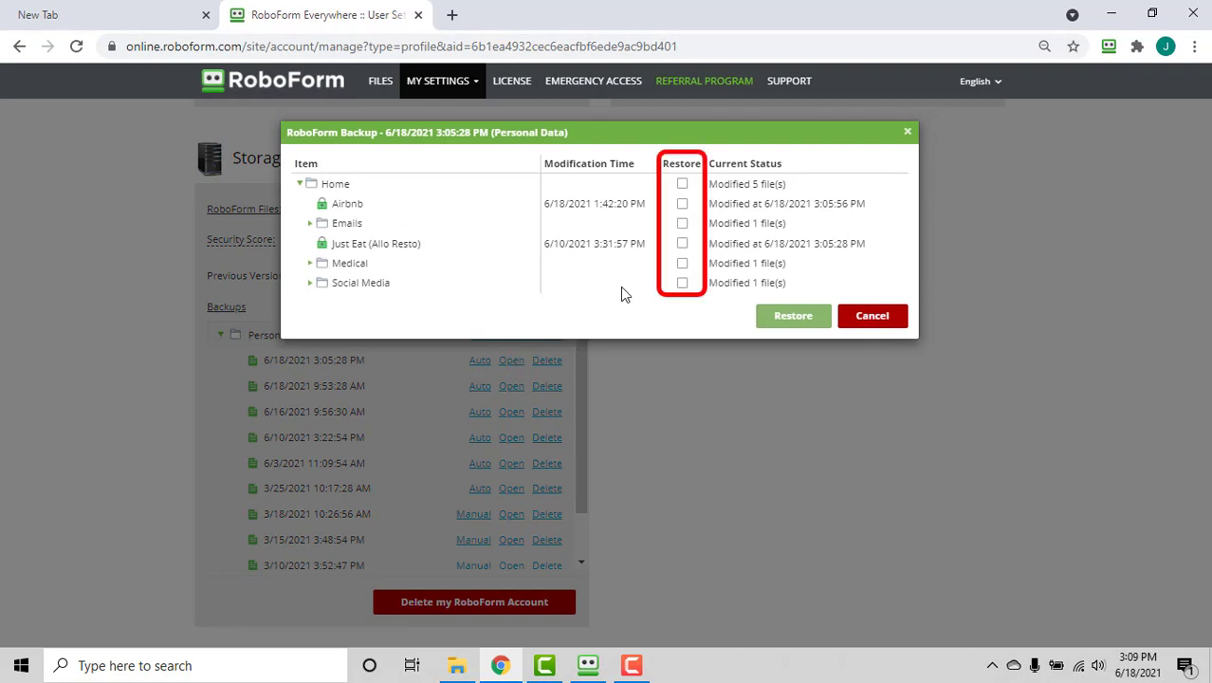
Expand the Emails, Medical and Social Media folders and mark Airbnb, Just Eat (Allo Resto) and Facebook for restore
{"action": "left_click", "coordinate": [310, 222]}
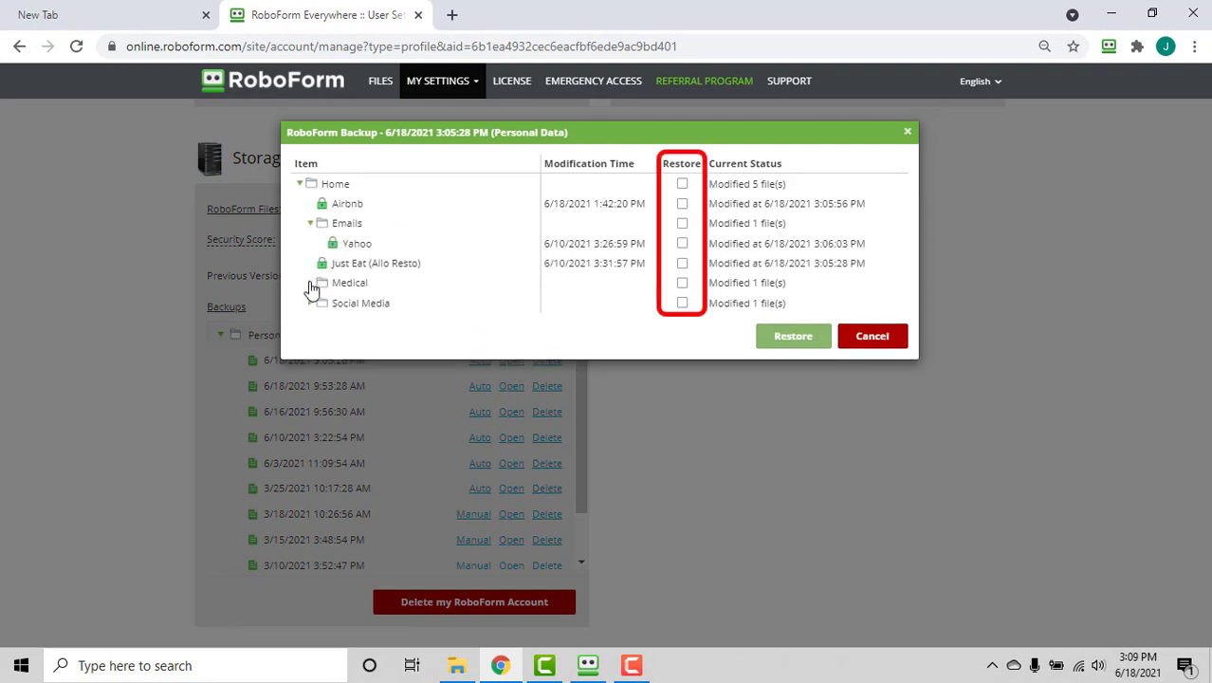
{"action": "left_click", "coordinate": [310, 282]}
{"action": "left_click", "coordinate": [312, 325]}
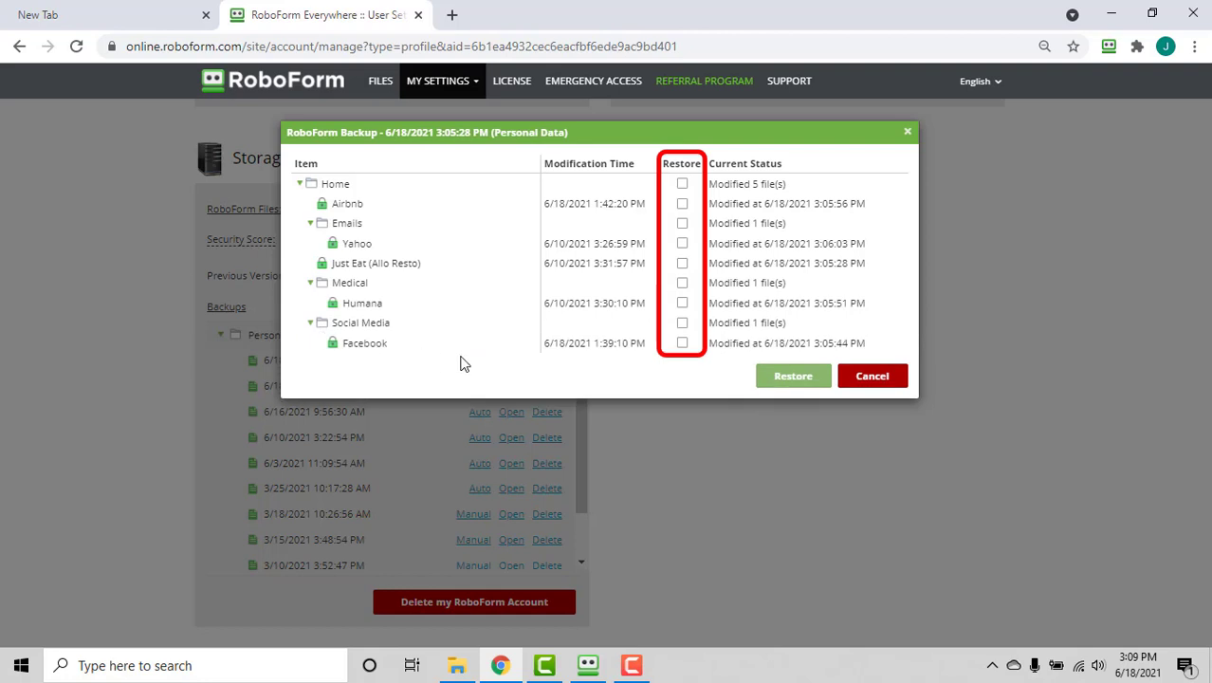
{"action": "left_click", "coordinate": [682, 204]}
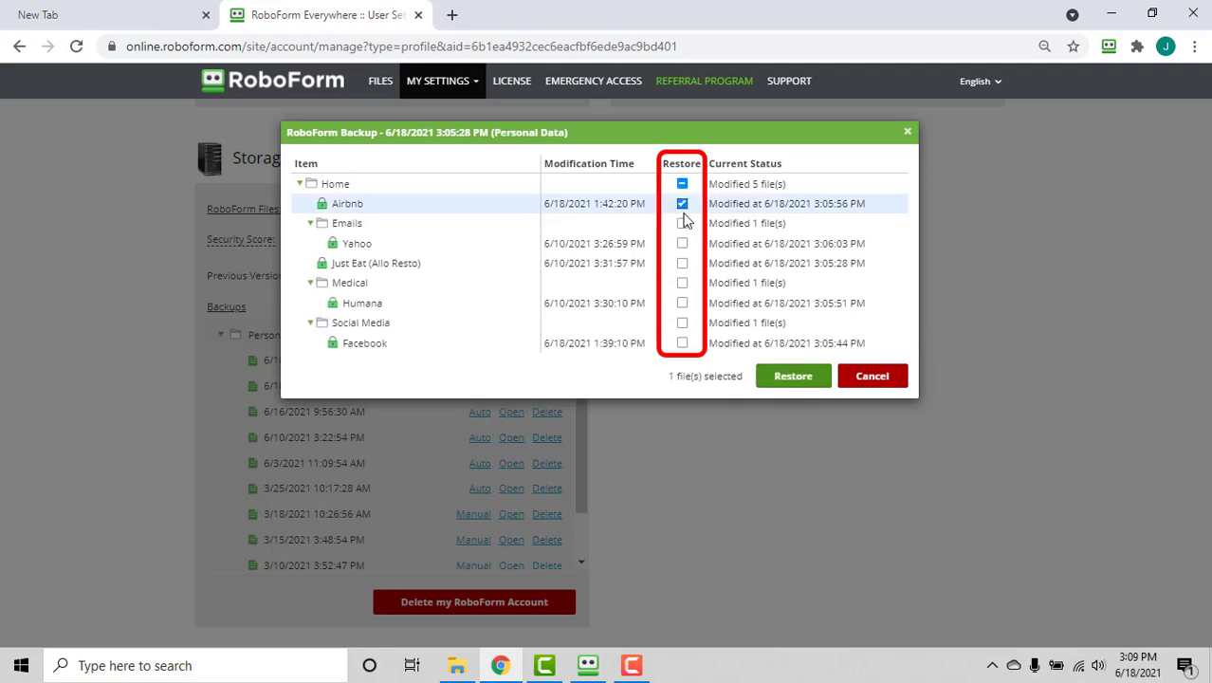
{"action": "left_click", "coordinate": [682, 265]}
{"action": "left_click", "coordinate": [682, 343]}
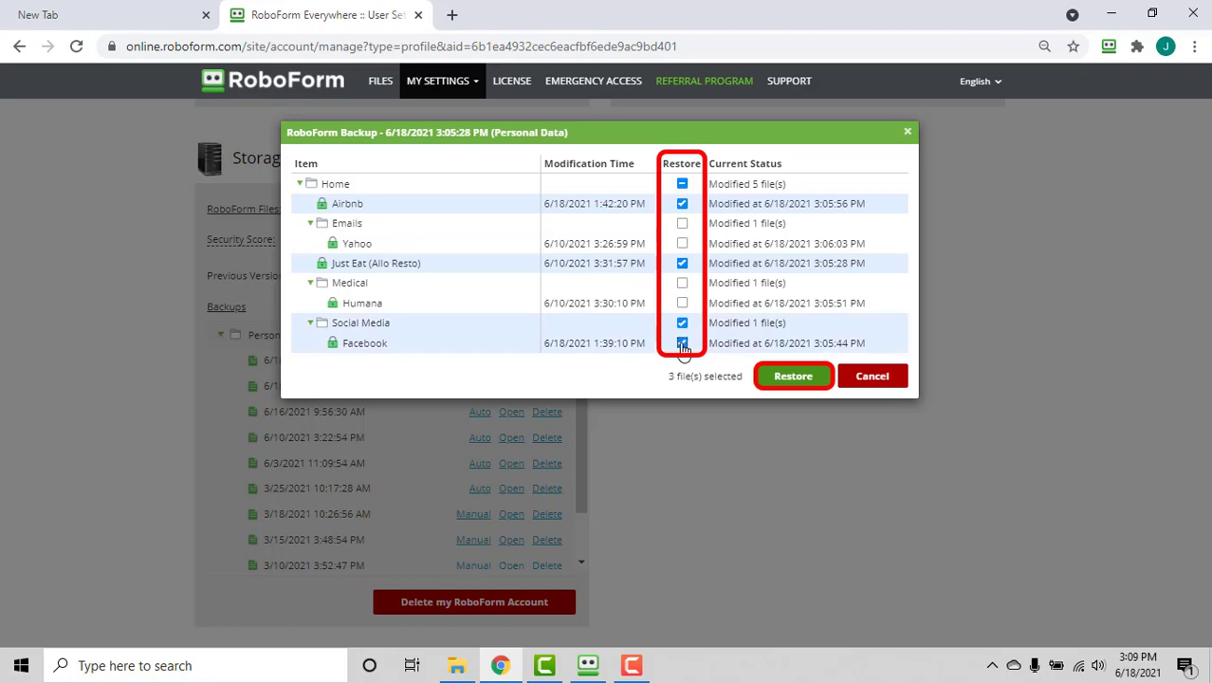
Restore the three marked logins, replacing them with the backup copies
{"action": "left_click", "coordinate": [768, 385]}
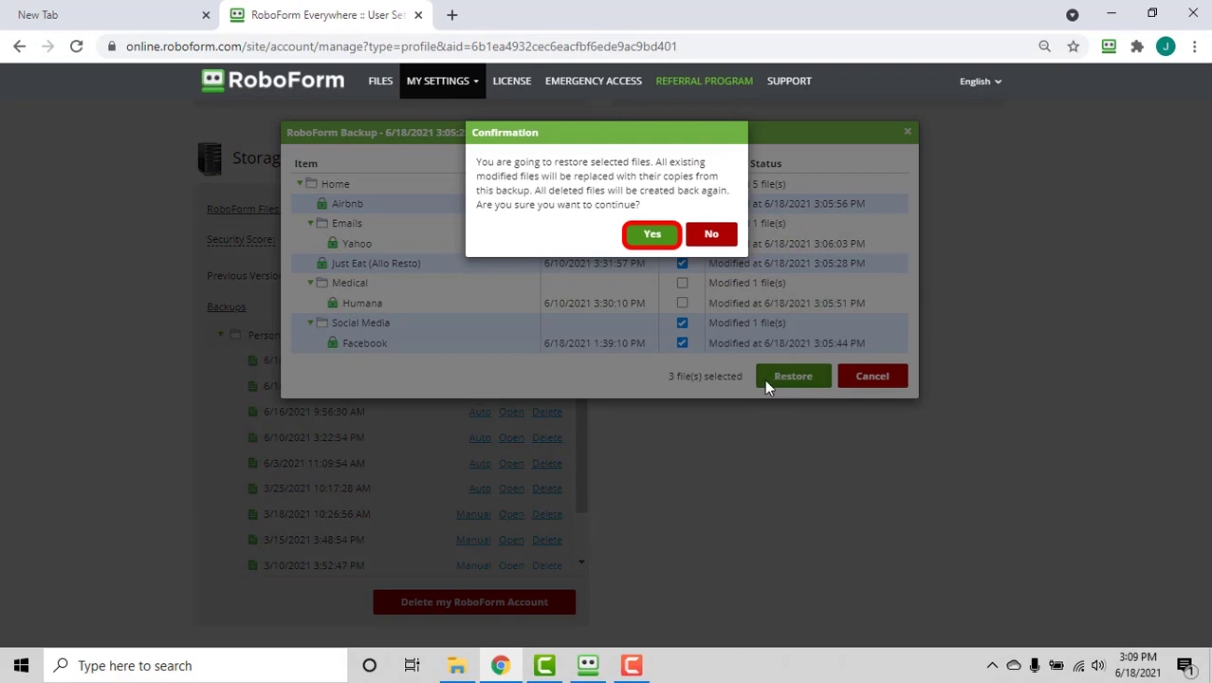
{"action": "left_click", "coordinate": [667, 240]}
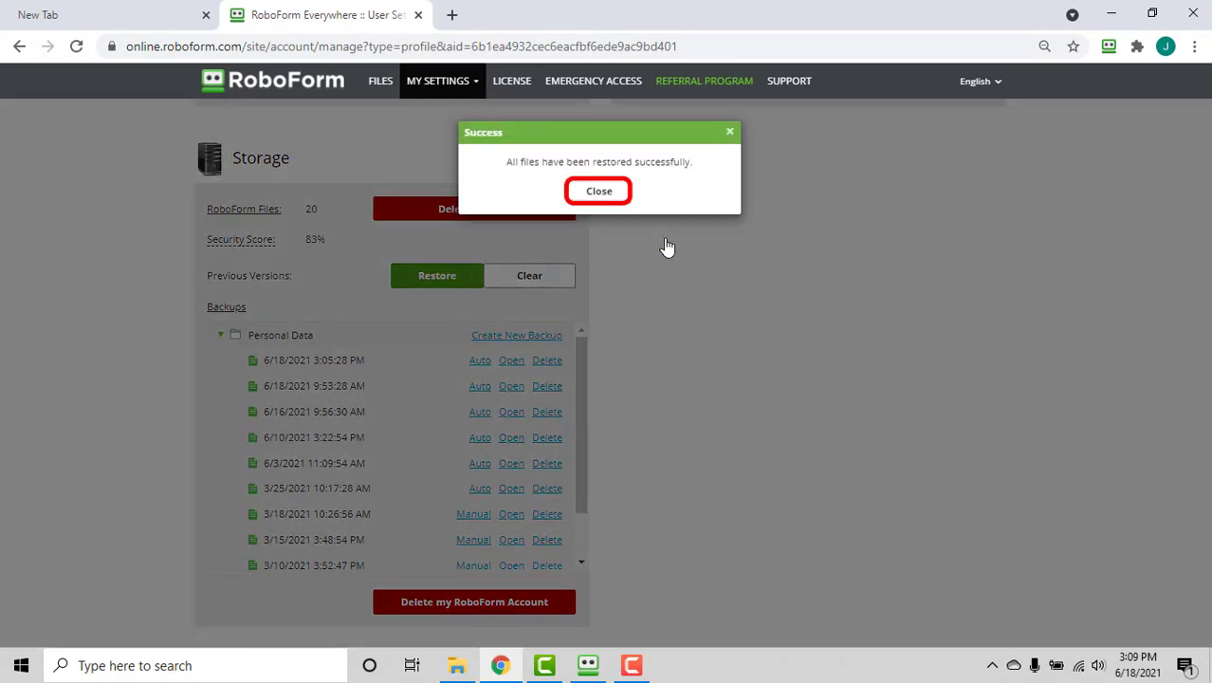
{"action": "left_click", "coordinate": [621, 201]}
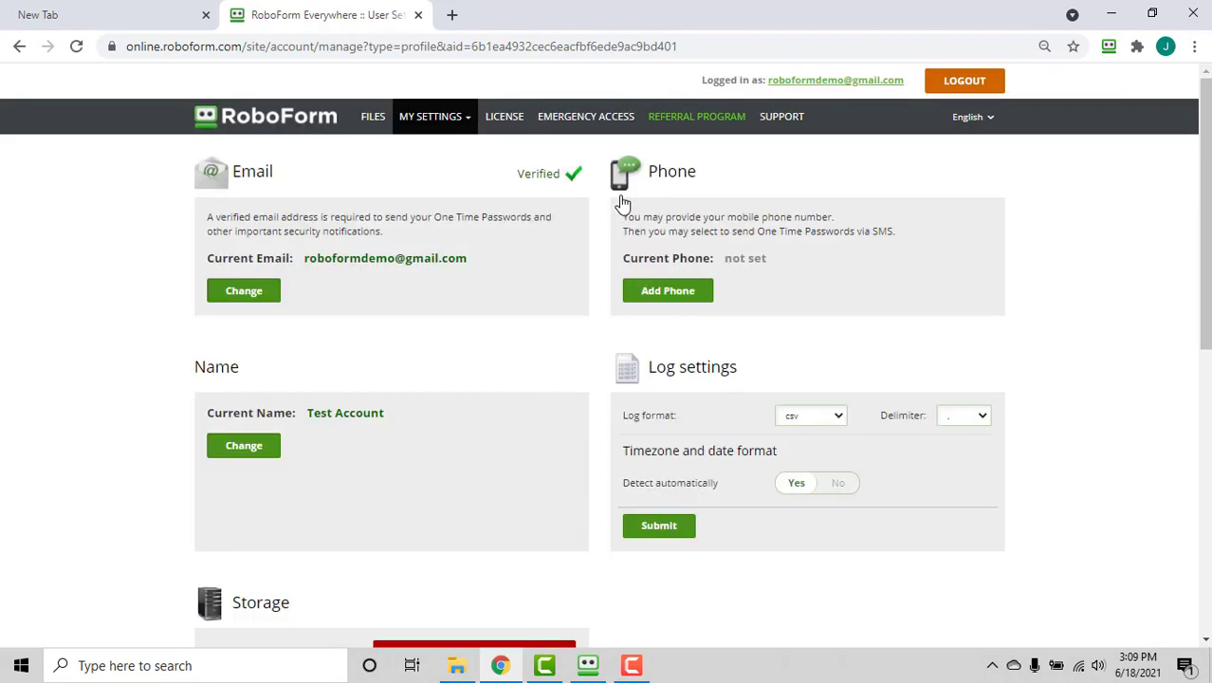